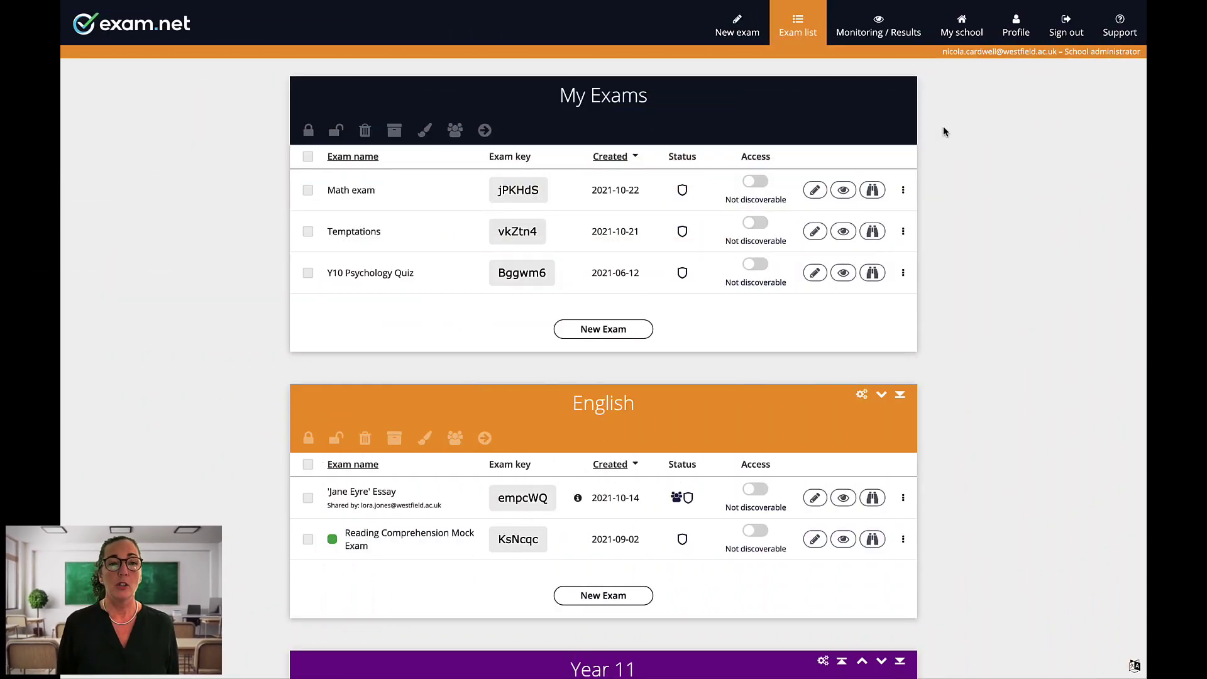
# Start a new exam from 'New exam' in the top navigation bar
pyautogui.click(741, 31)
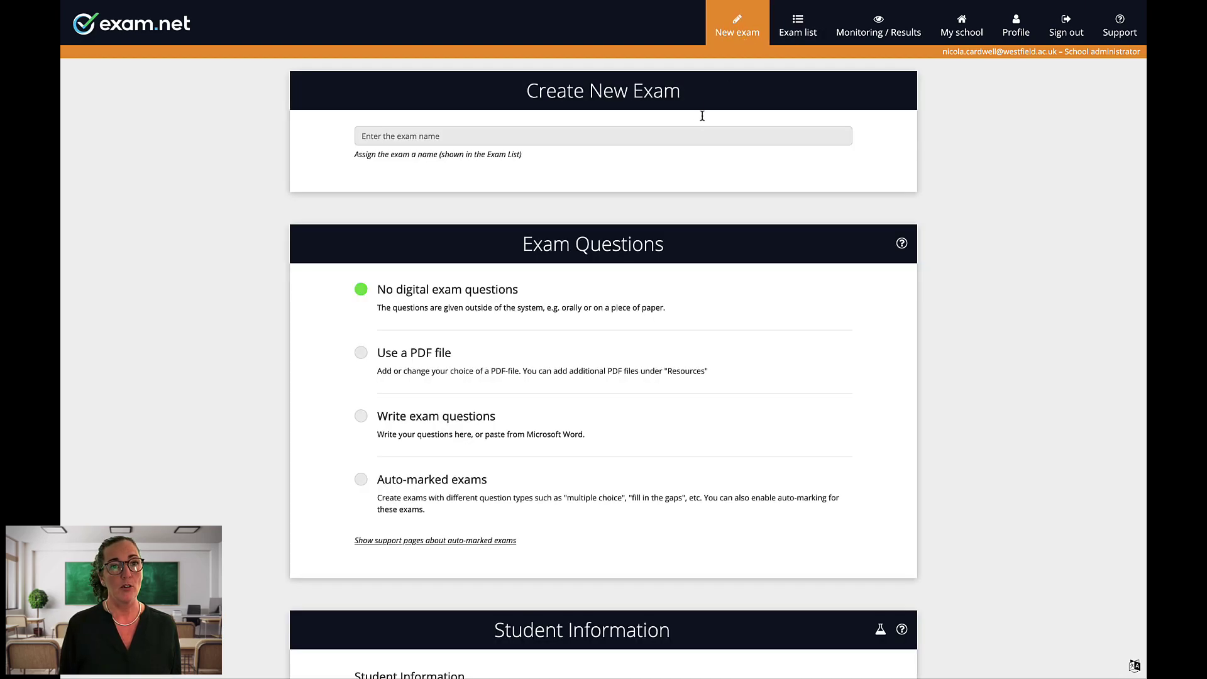
# Name the exam 'US cities' and make it an auto-marked exam
pyautogui.click(691, 137)
pyautogui.write('U')
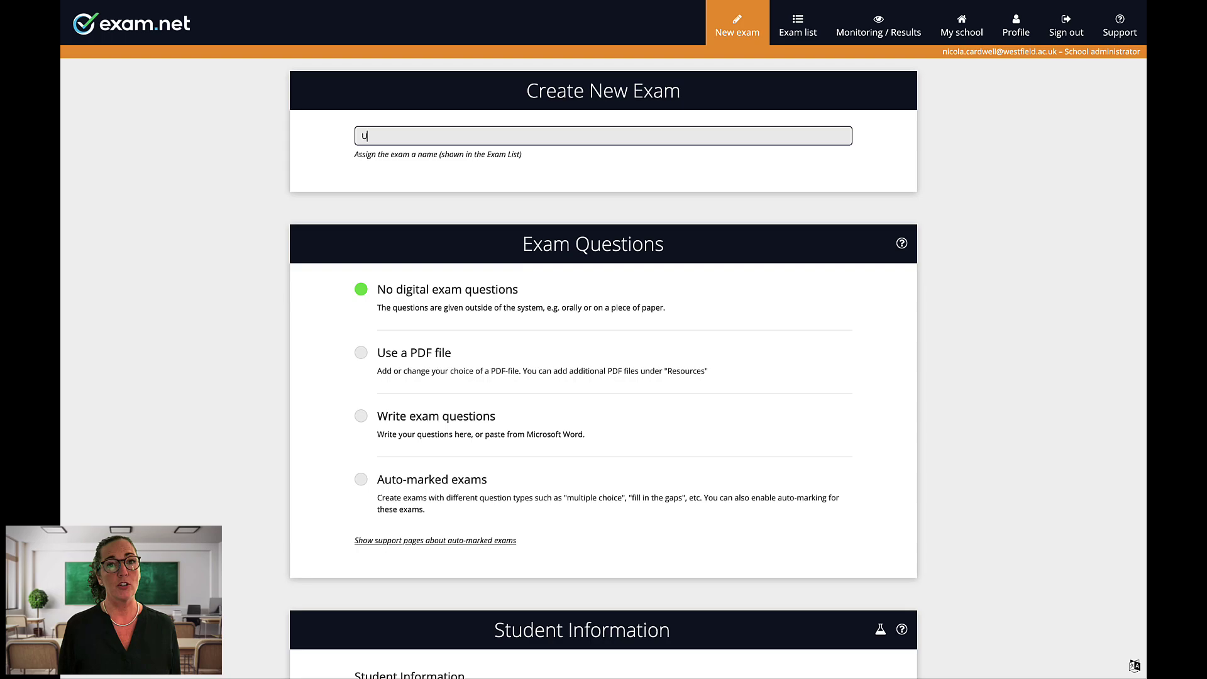
pyautogui.write('S cities')
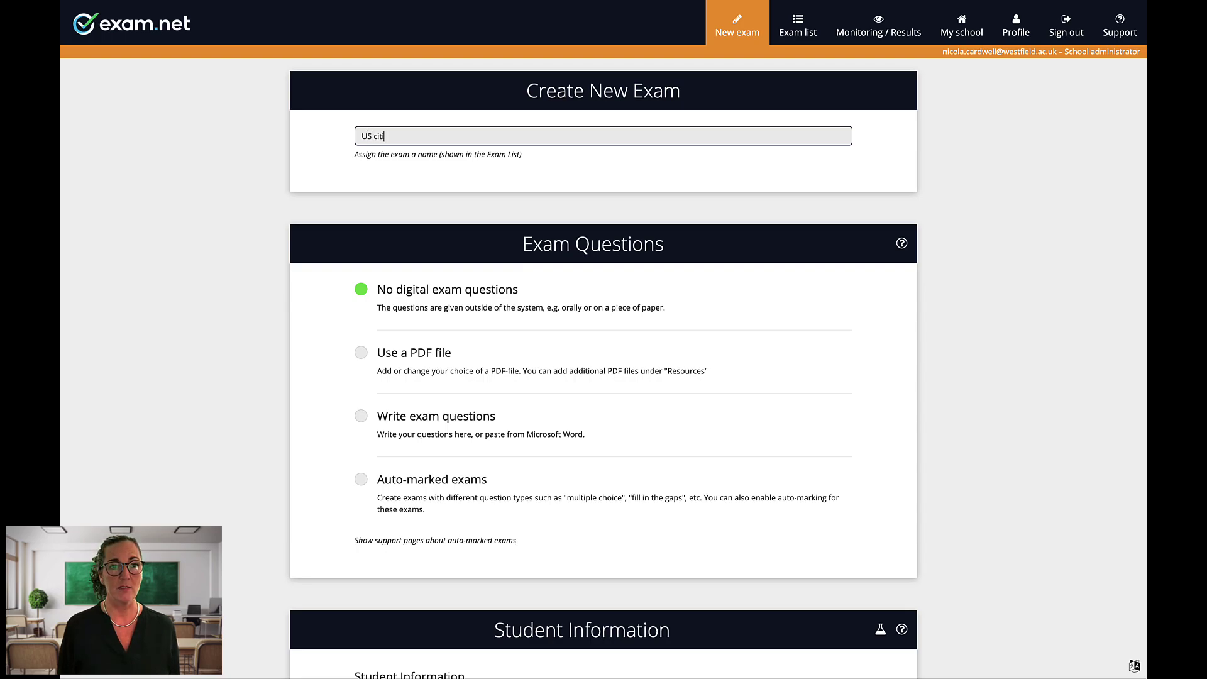
pyautogui.click(584, 481)
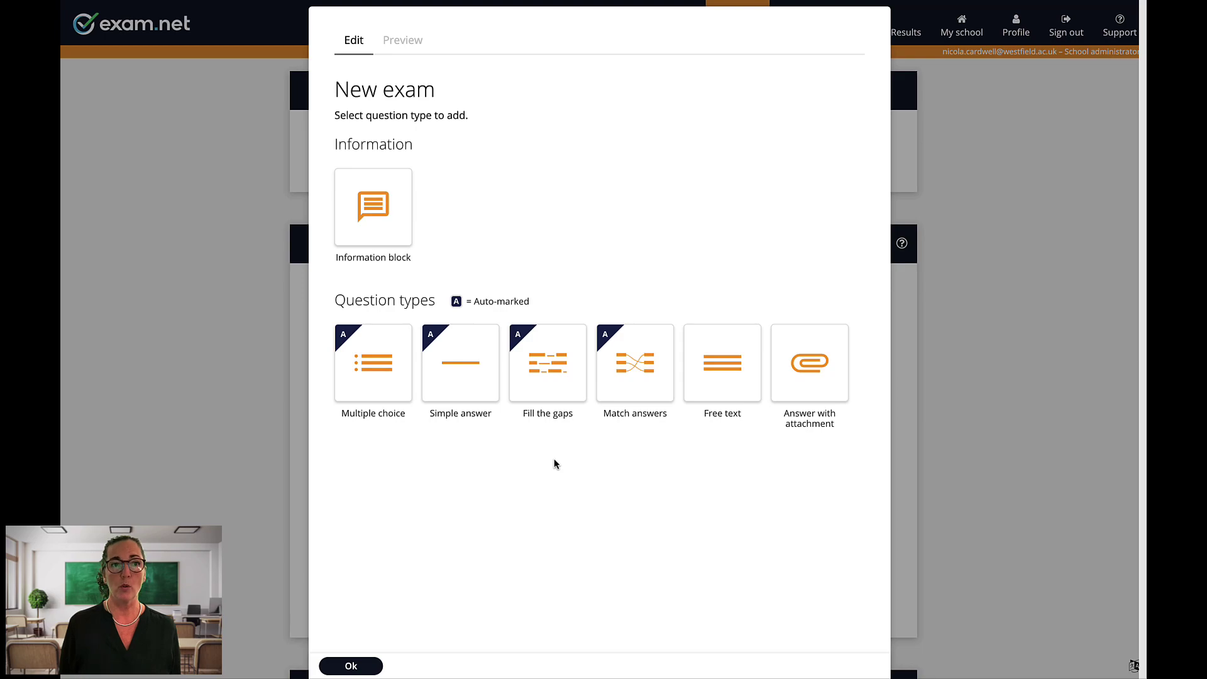
# Add a Multiple choice question to the US cities exam
pyautogui.click(399, 387)
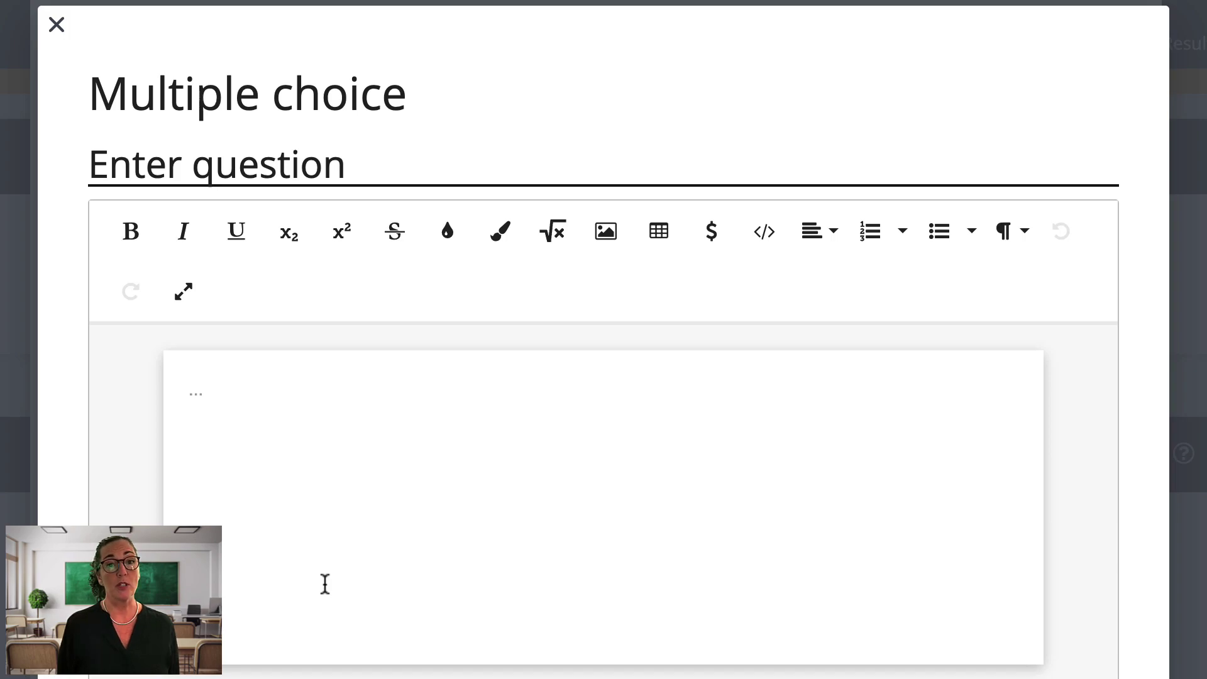
# Ask 'Which of these cities are in Florida?' with answers Houston, Miami, San Francisco, Los Angeles
pyautogui.write('Which of these cities are in Florida?')
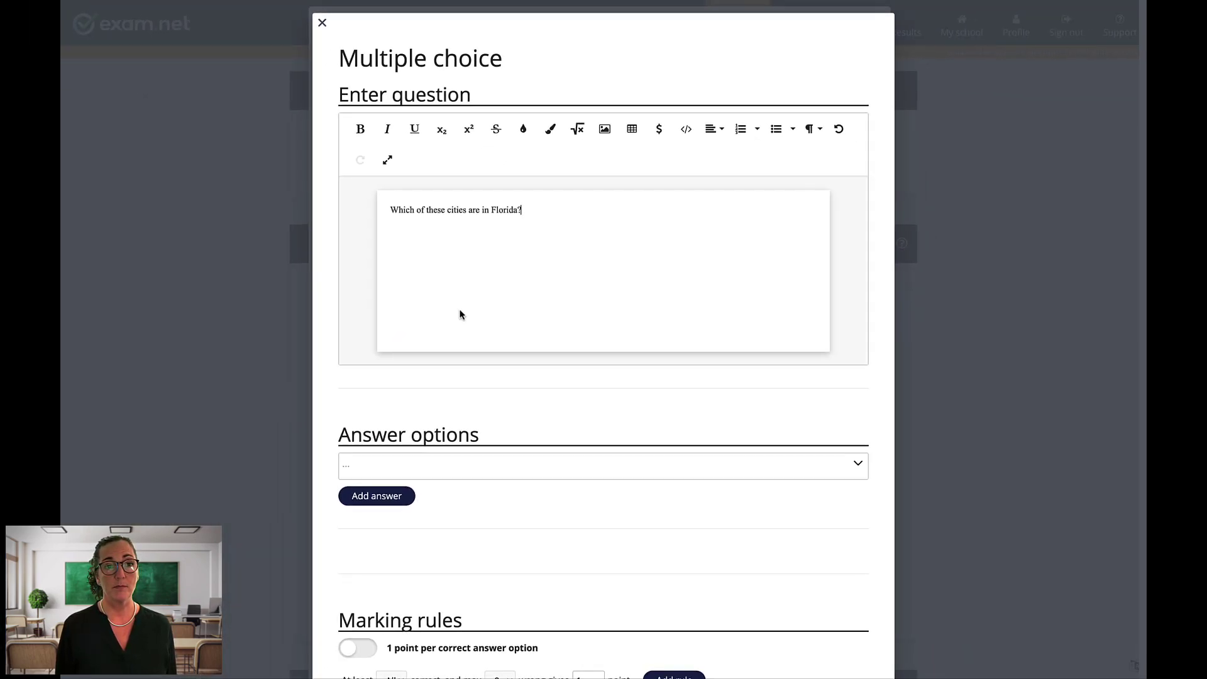
pyautogui.click(423, 465)
pyautogui.write('Houston')
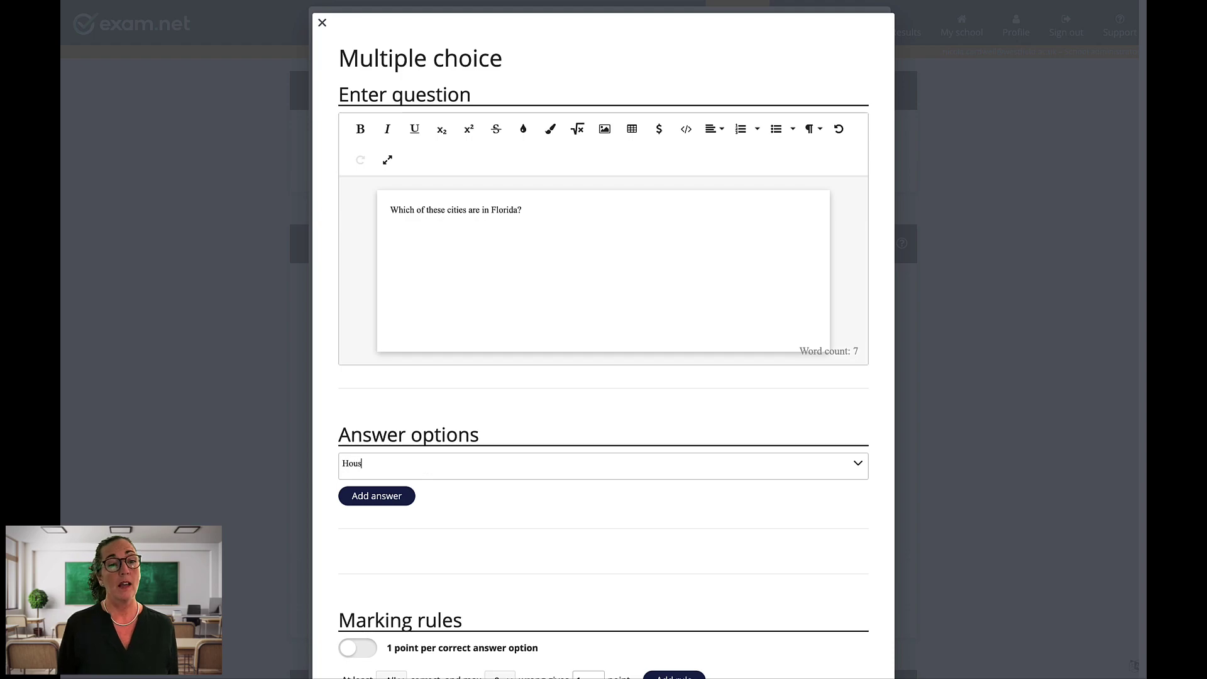
pyautogui.click(405, 498)
pyautogui.write('Miami')
pyautogui.click(406, 498)
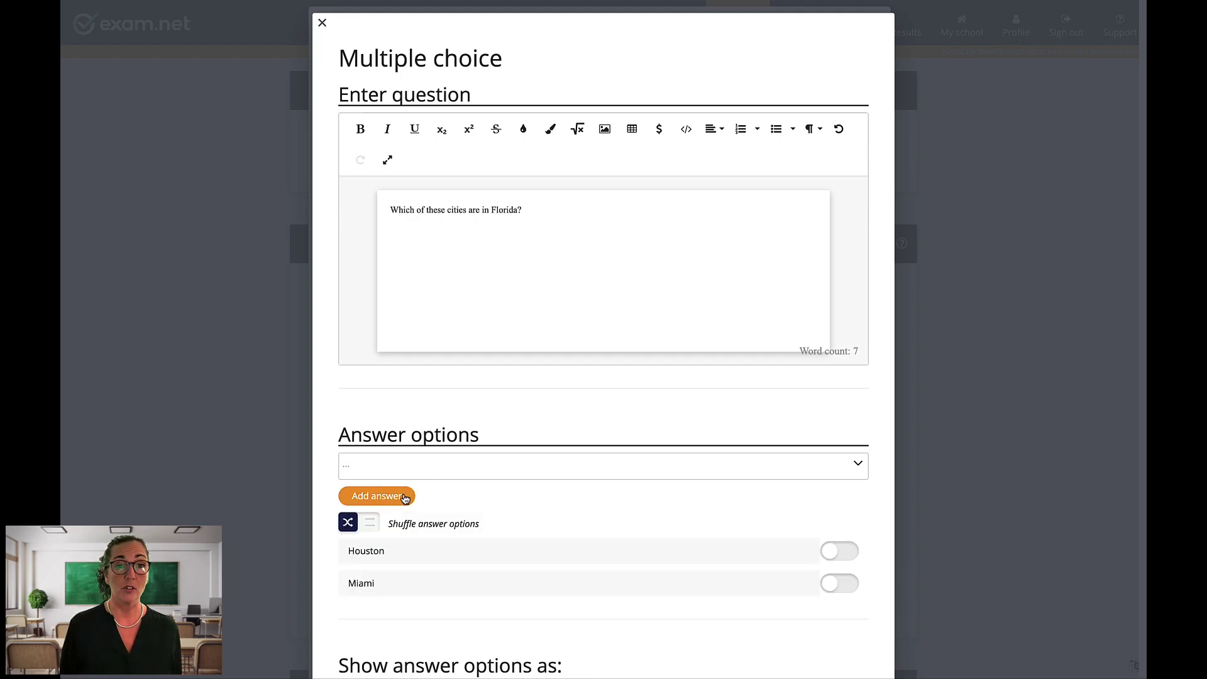
pyautogui.write('San Francisco')
pyautogui.click(398, 496)
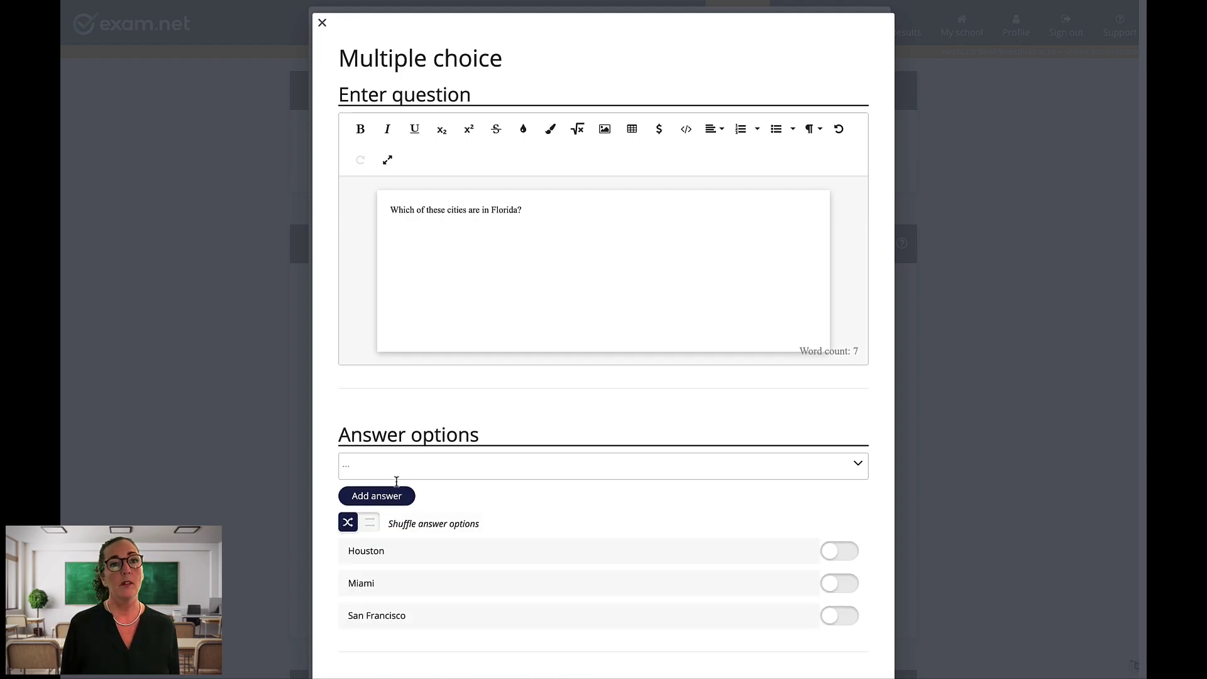
pyautogui.write('Los Angeles')
pyautogui.click(396, 498)
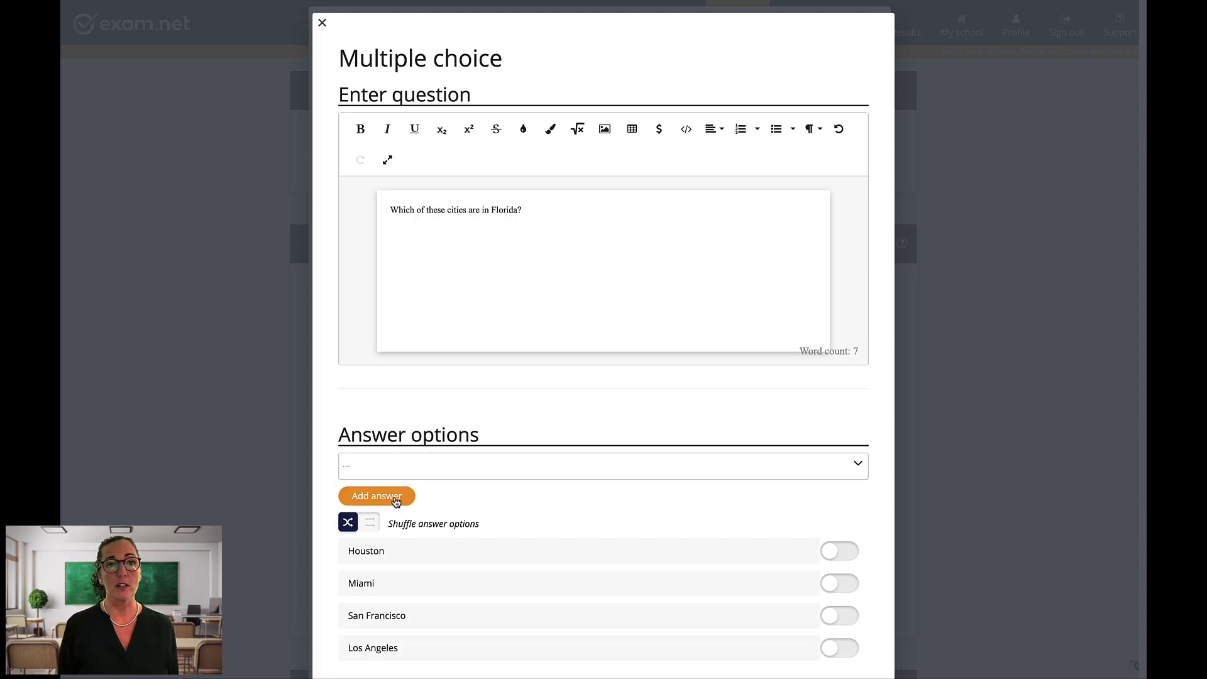
# Mark Miami as the correct answer
pyautogui.click(838, 587)
pyautogui.scroll(-4, 837, 584)
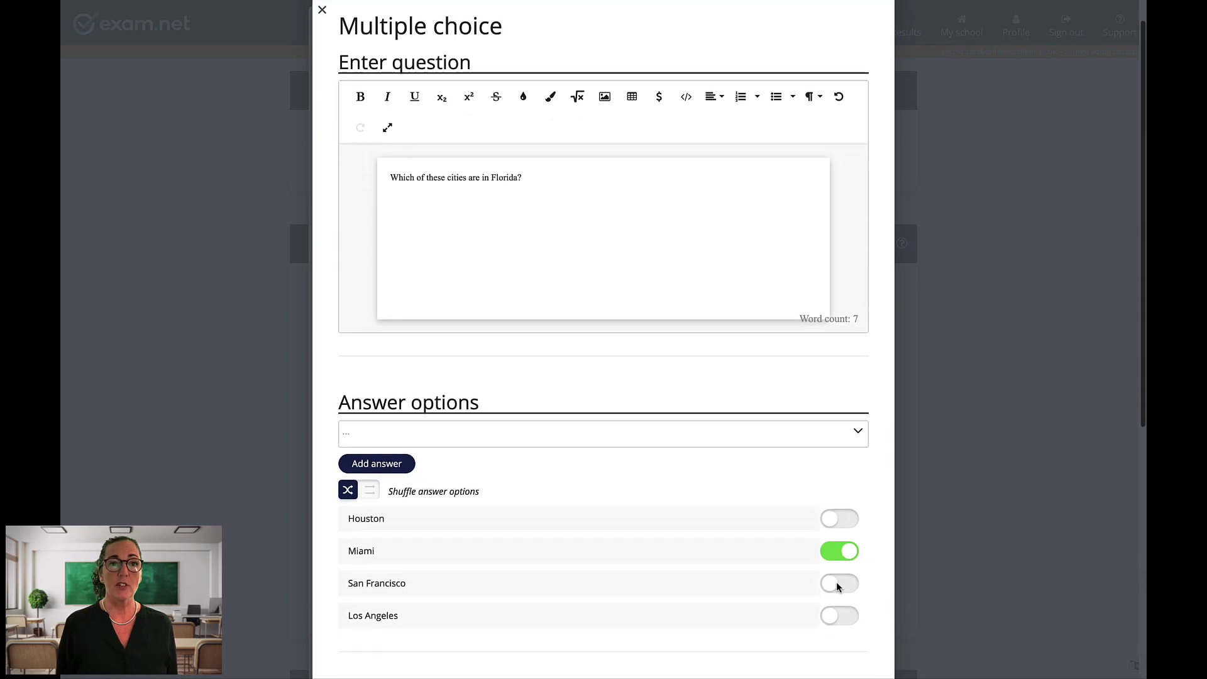
pyautogui.scroll(-1, 837, 588)
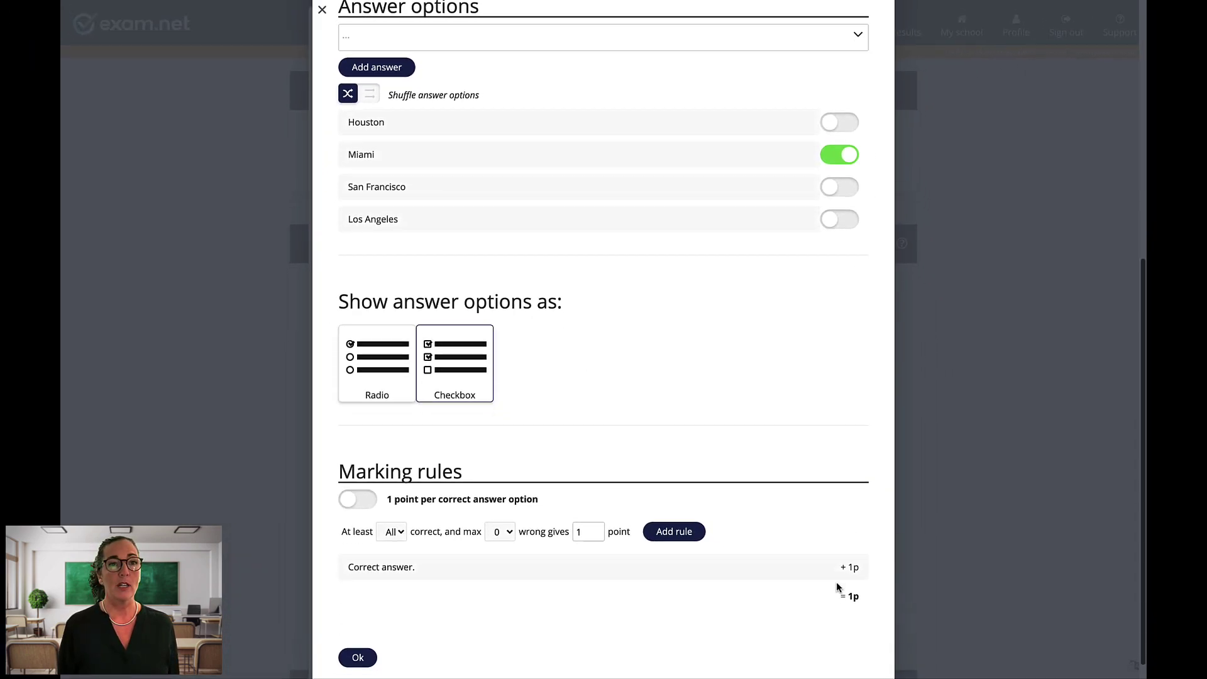
# Turn on '1 point per correct answer option' under Marking rules
pyautogui.scroll(-1, 836, 588)
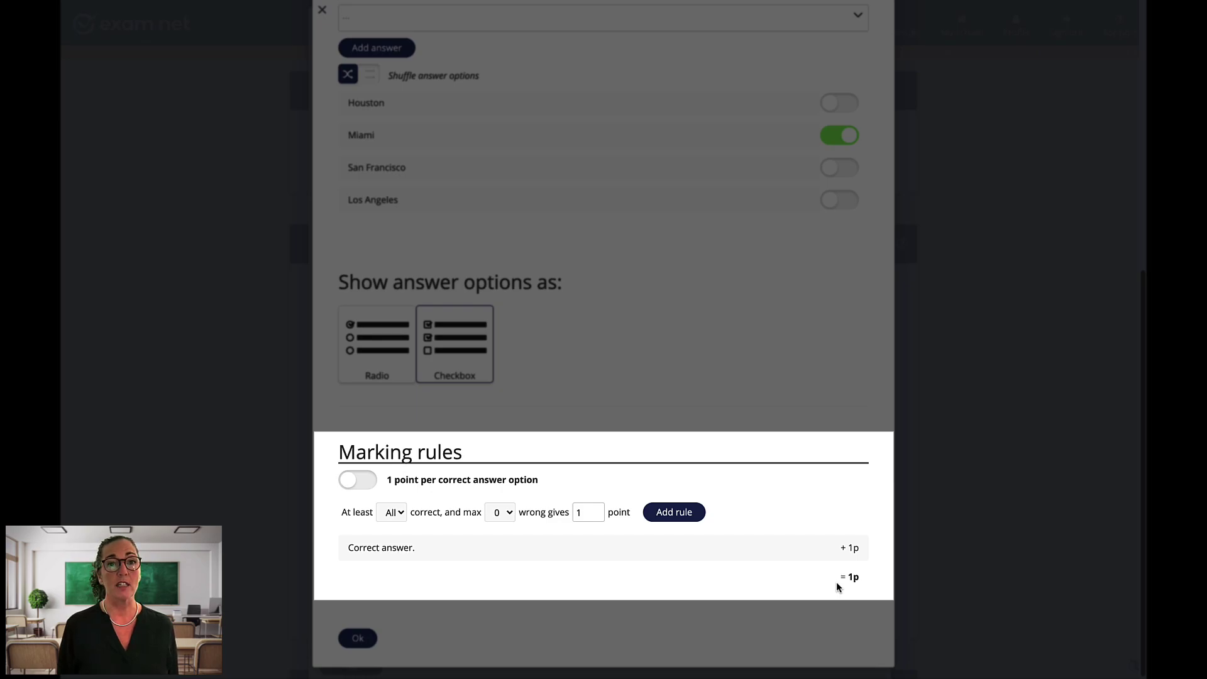
pyautogui.click(357, 480)
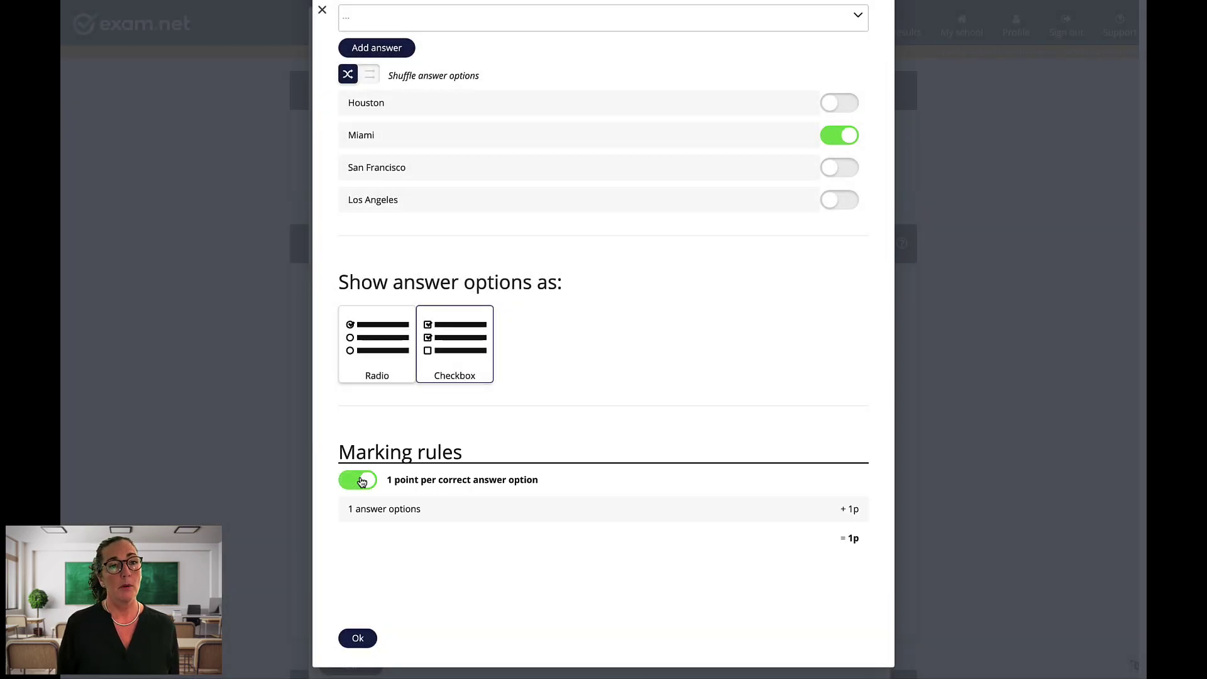
pyautogui.scroll(4, 362, 481)
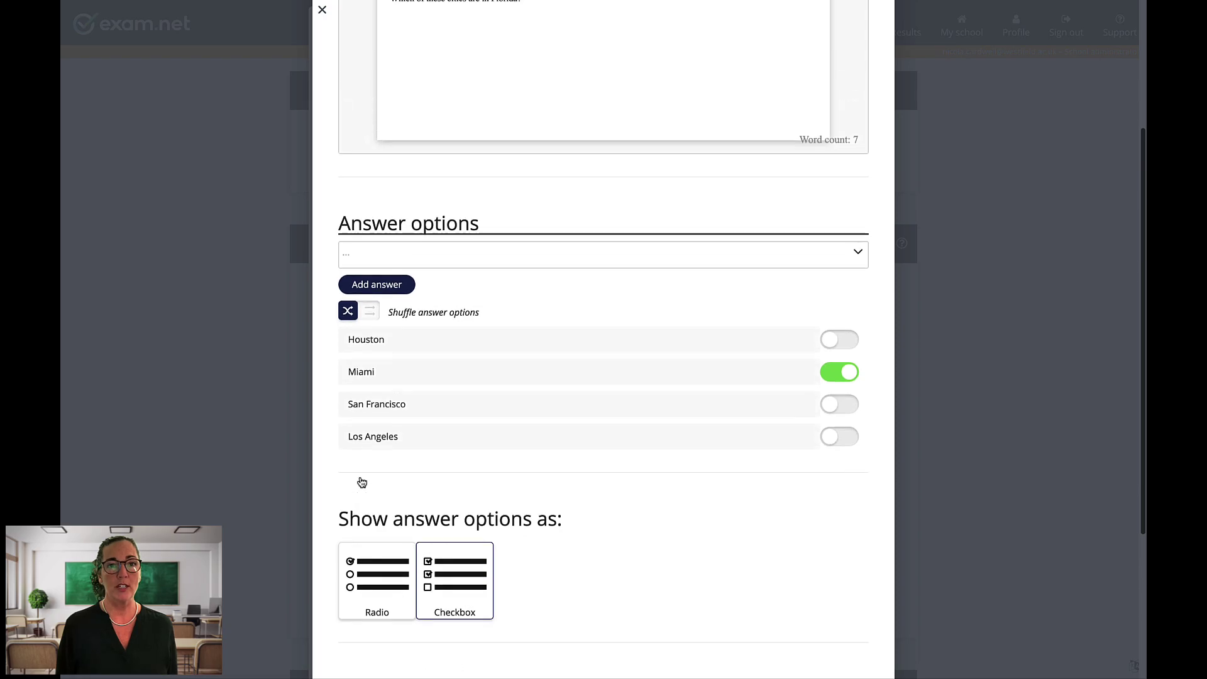
pyautogui.scroll(3, 361, 482)
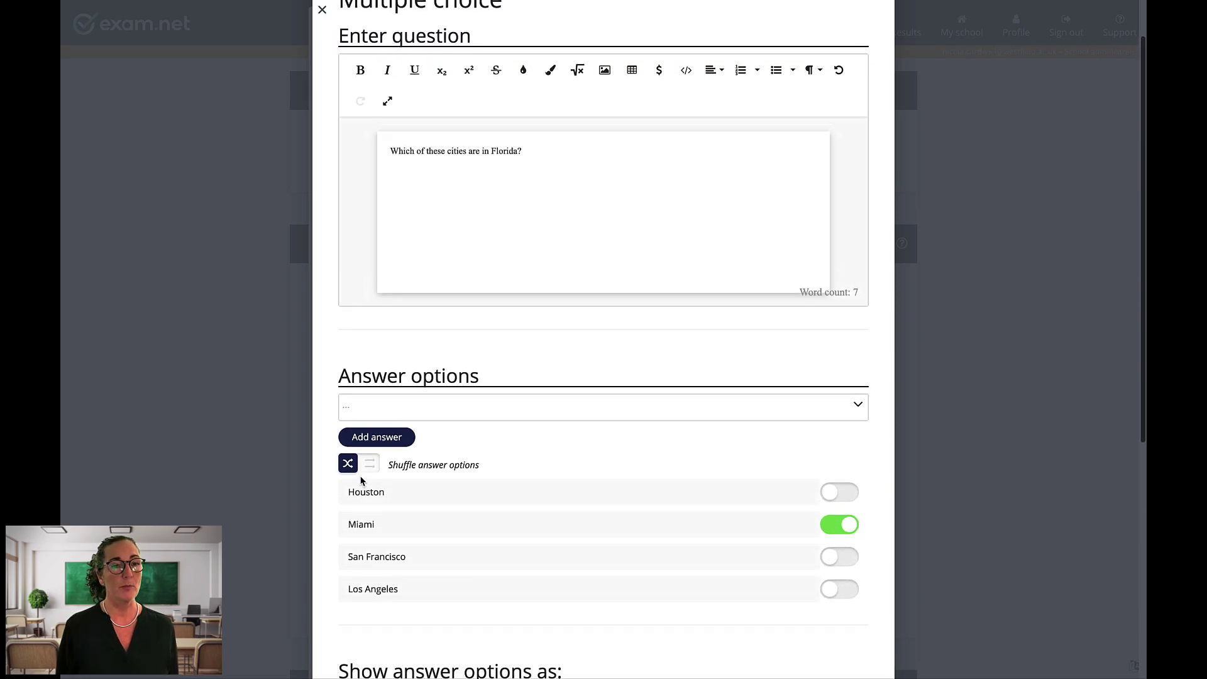
pyautogui.scroll(1, 361, 482)
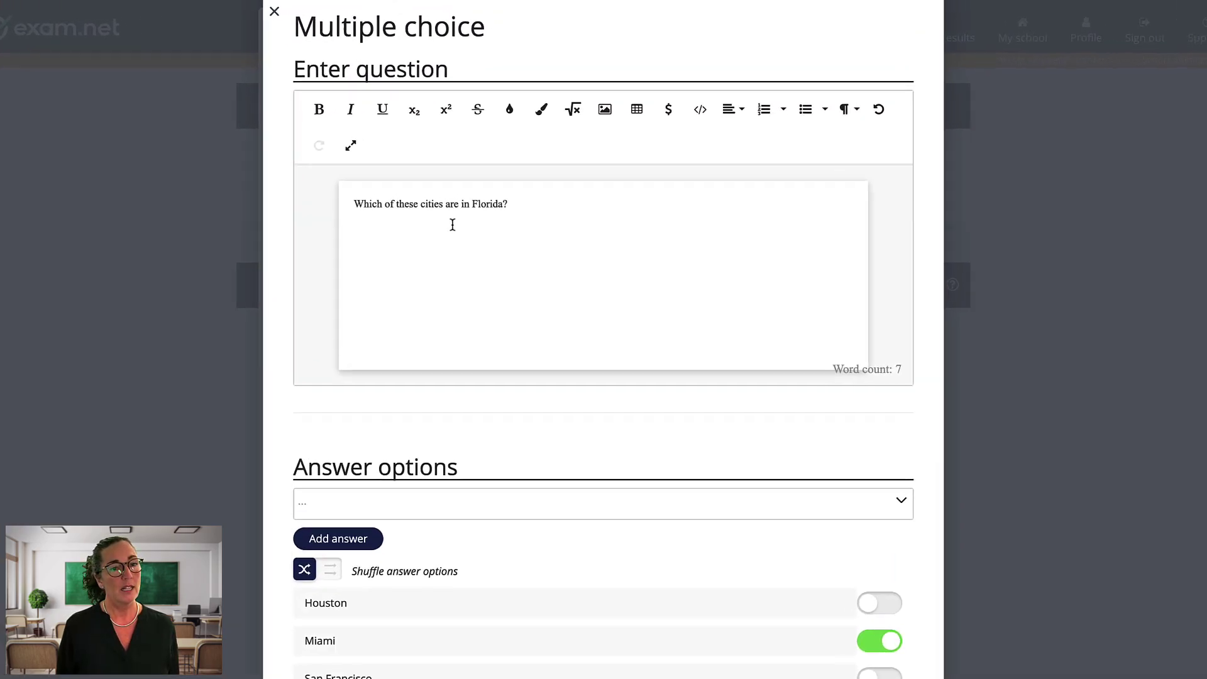
# Change 'Florida' to 'California' and mark San Francisco and Los Angeles correct instead of Miami
pyautogui.doubleClick(482, 204)
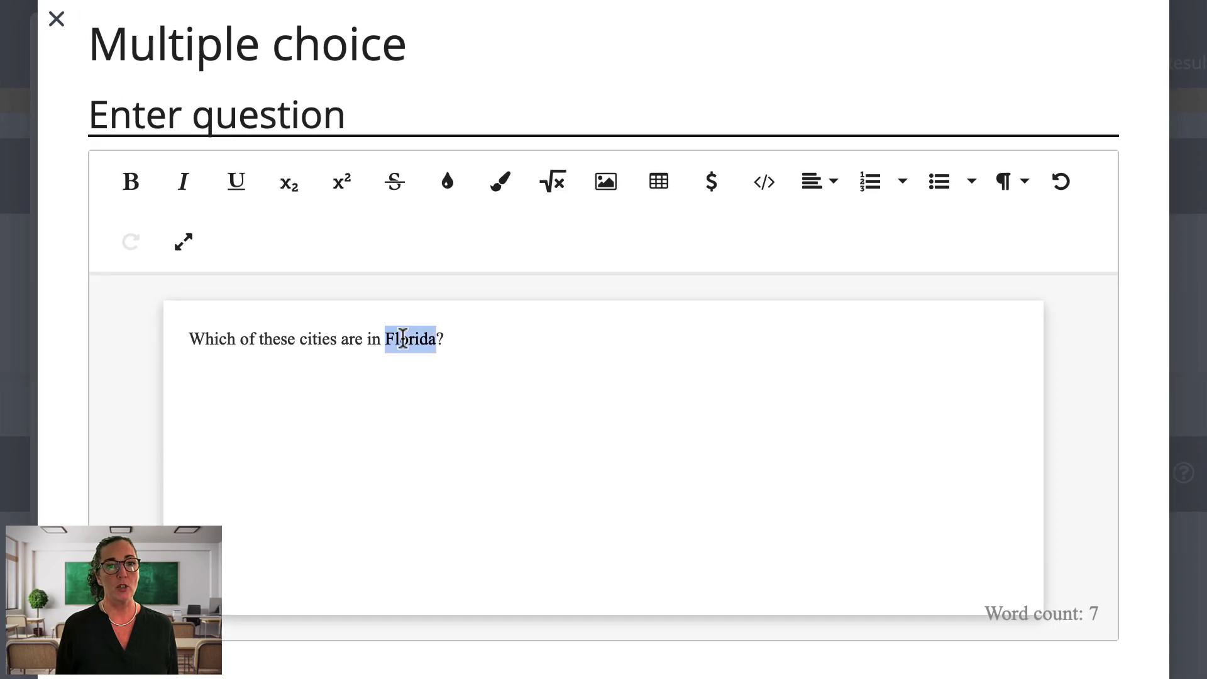
pyautogui.write('California')
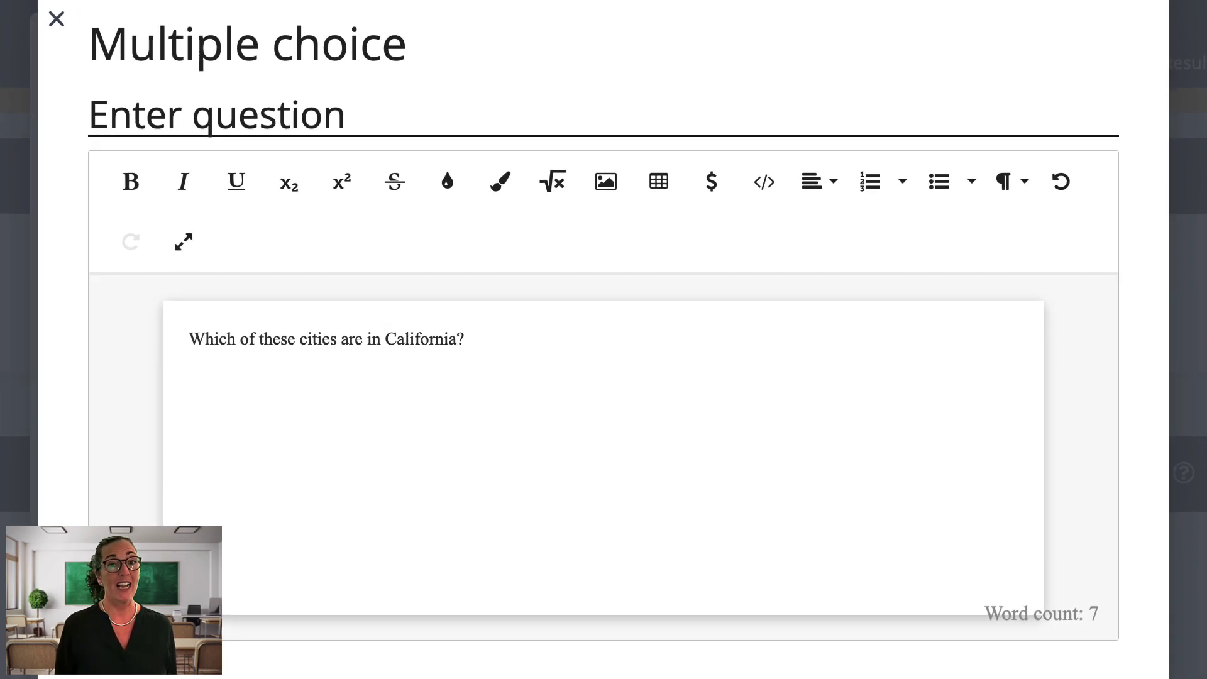
pyautogui.scroll(-6, 403, 336)
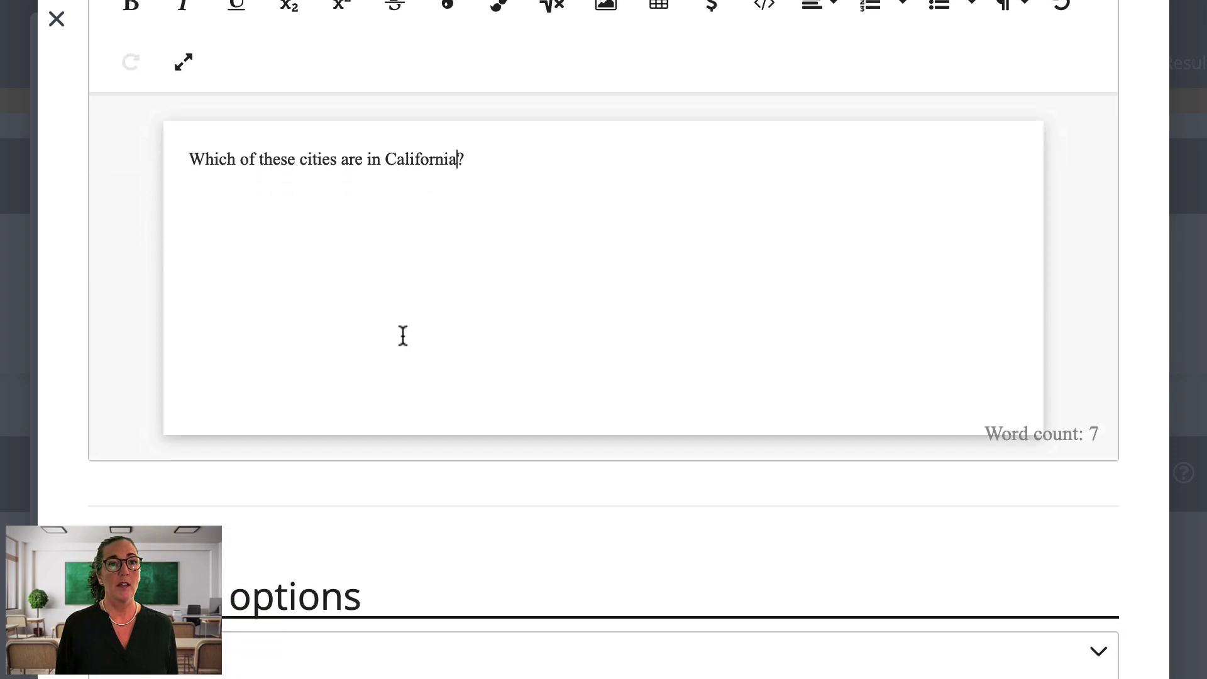
pyautogui.scroll(-5, 481, 374)
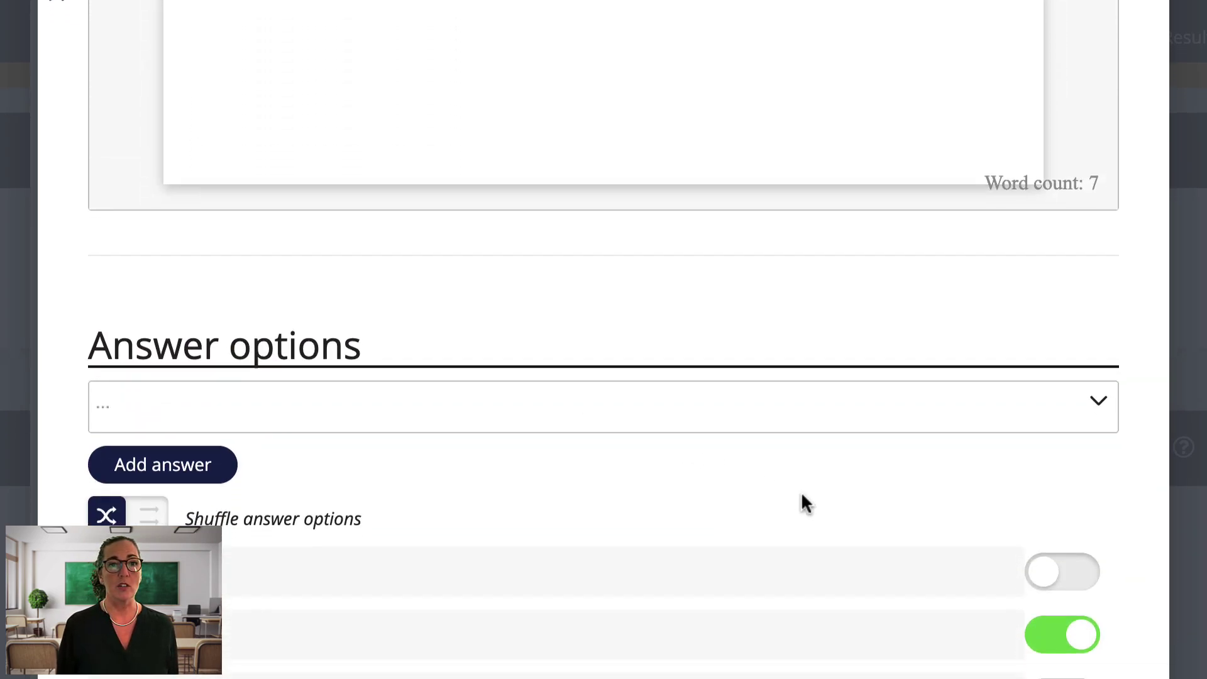
pyautogui.click(1062, 342)
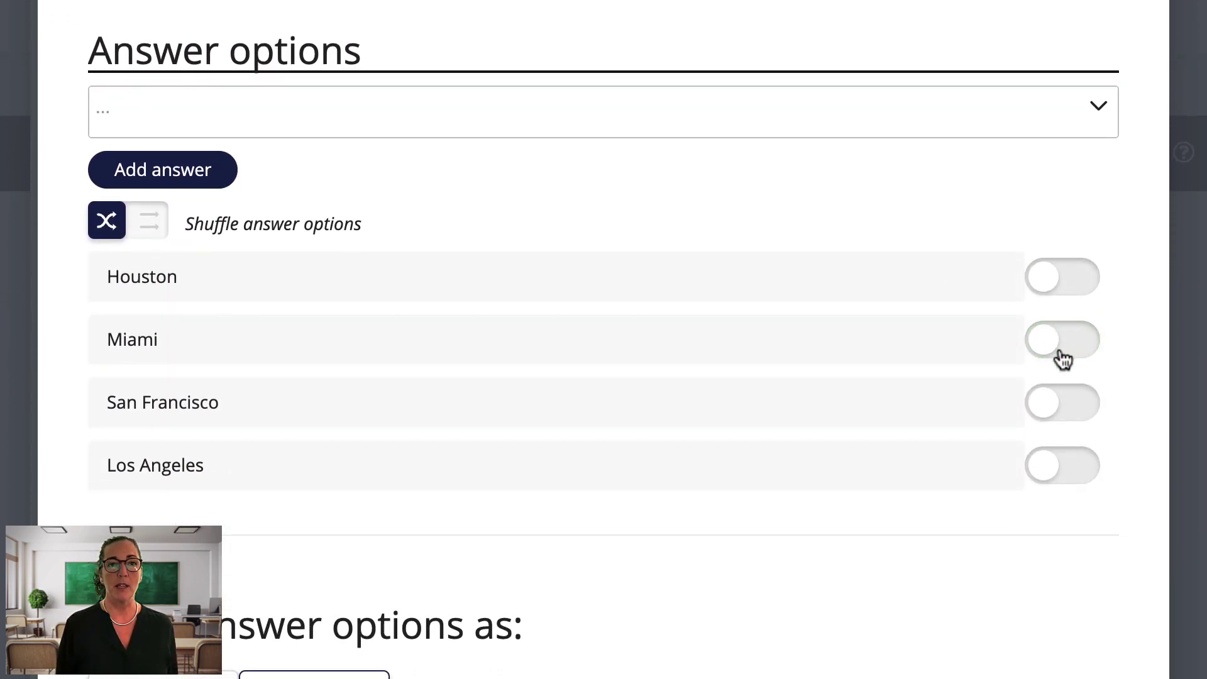
pyautogui.click(1064, 405)
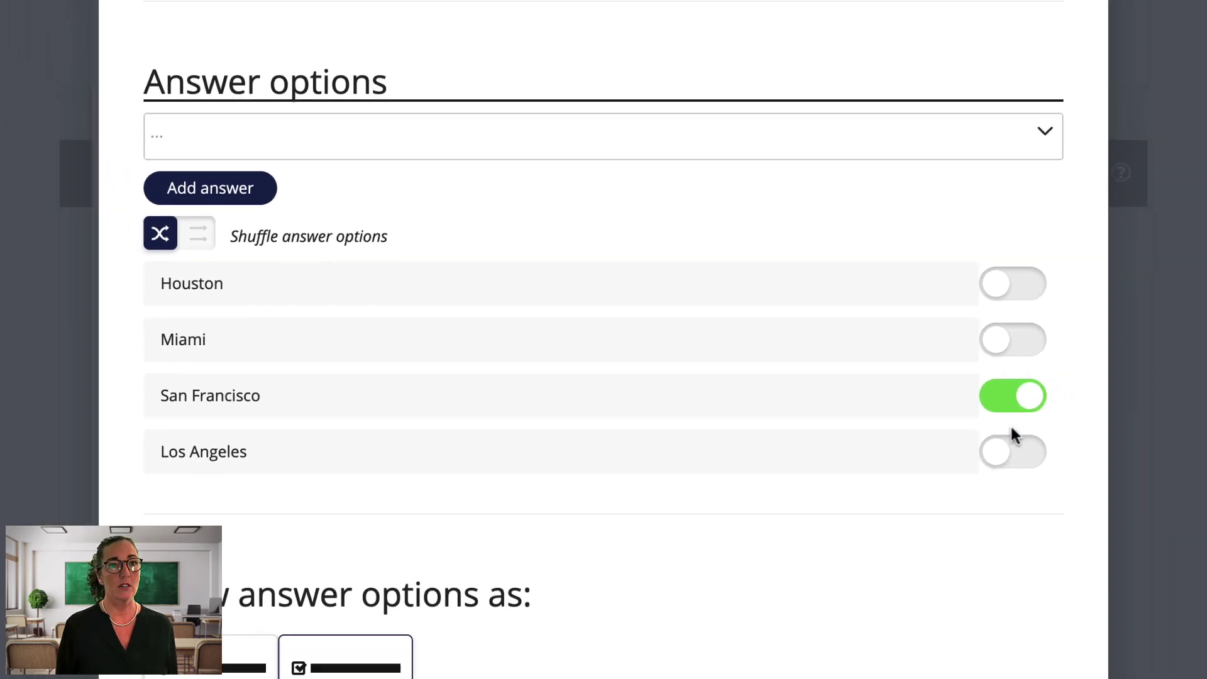
pyautogui.click(1013, 451)
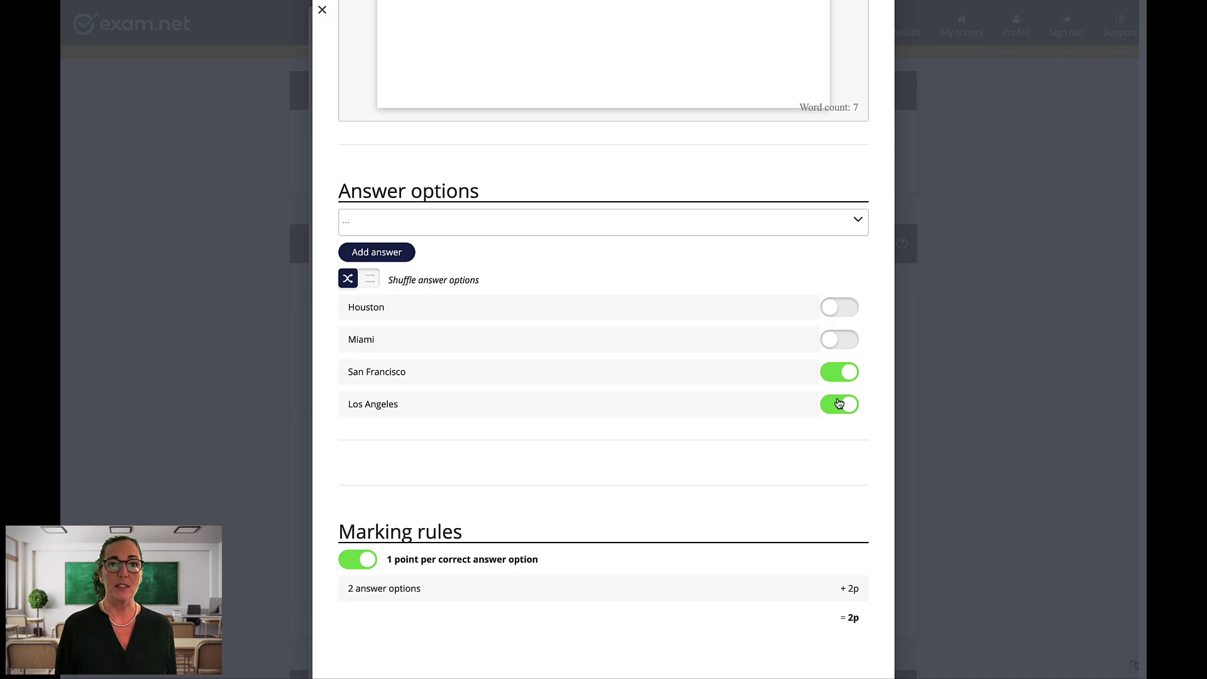
pyautogui.scroll(-2, 839, 403)
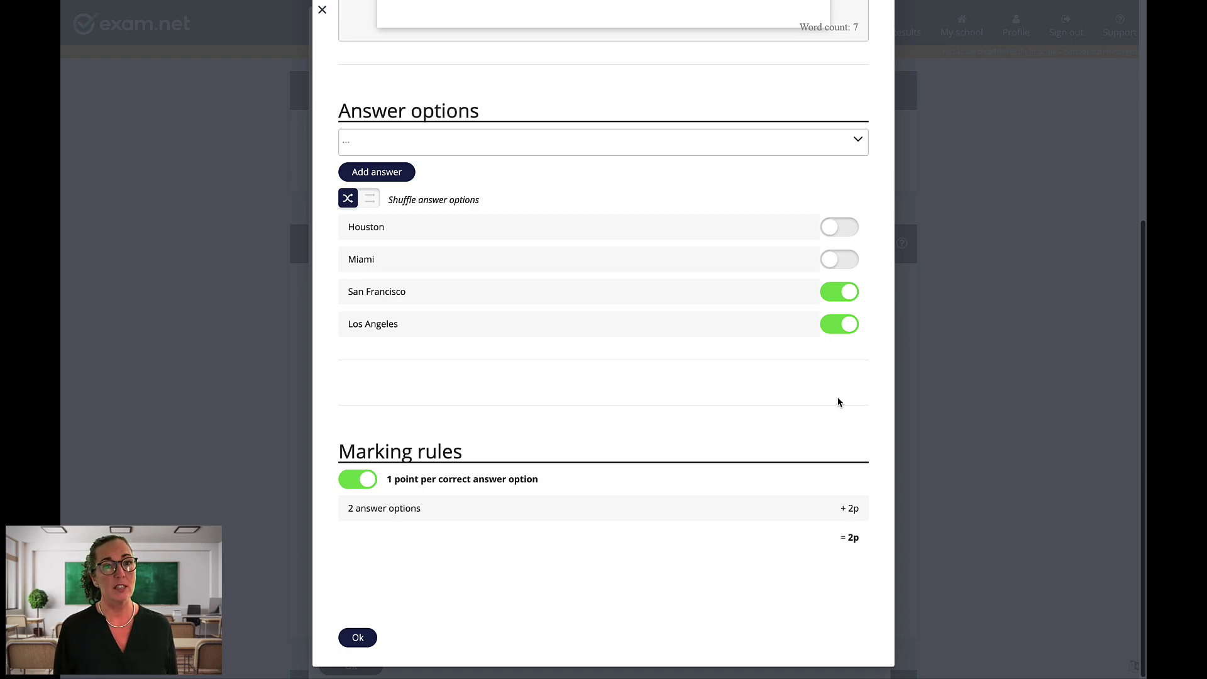
# Switch off per-option points so the question is worth 1p, and save it
pyautogui.click(366, 484)
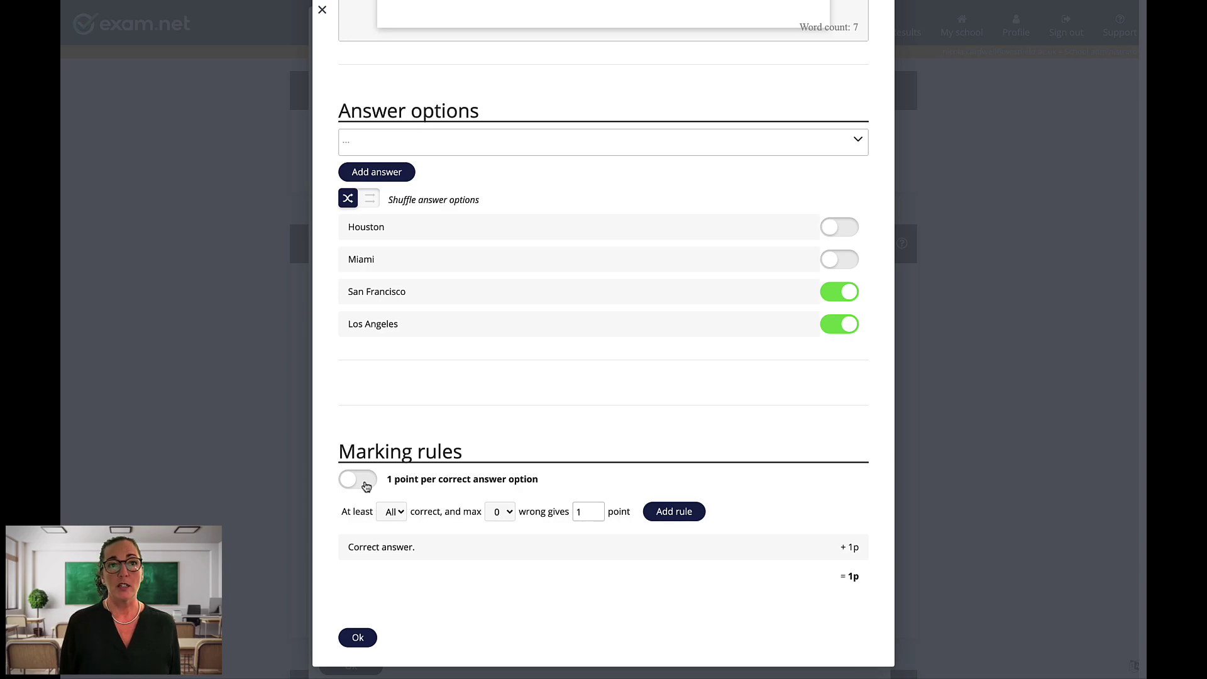
pyautogui.click(357, 635)
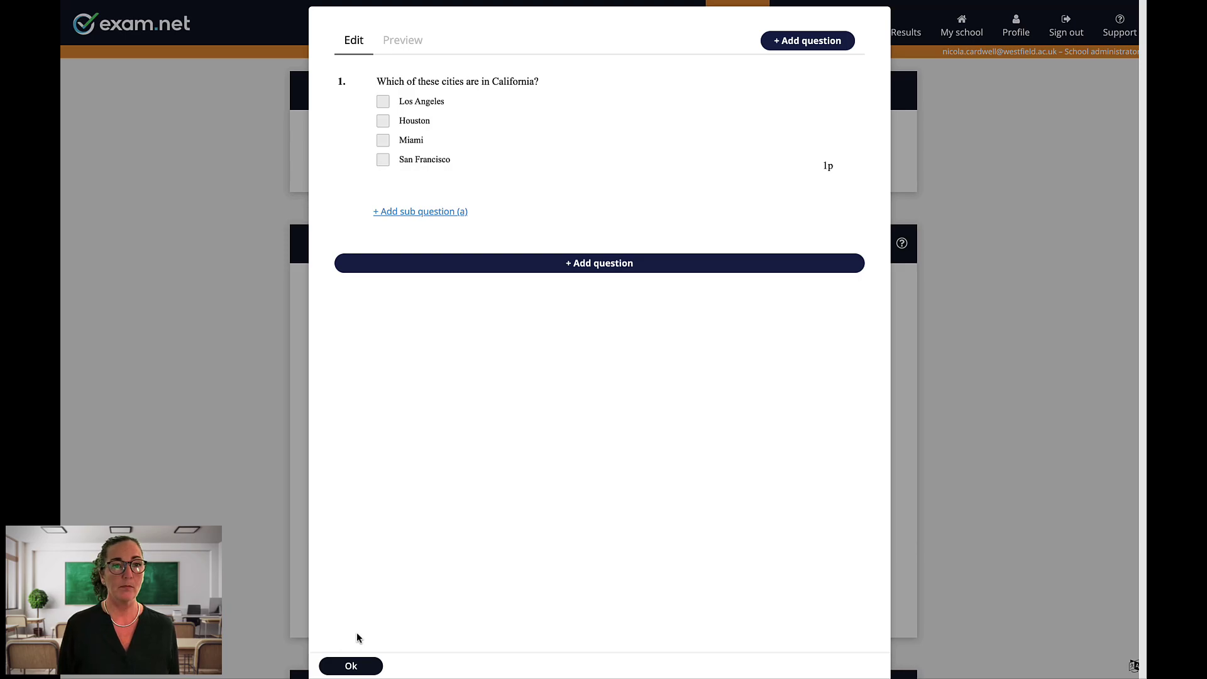
# Add a simple-answer question 'What is the largest city (by population) in the US?' accepting New York
pyautogui.click(627, 272)
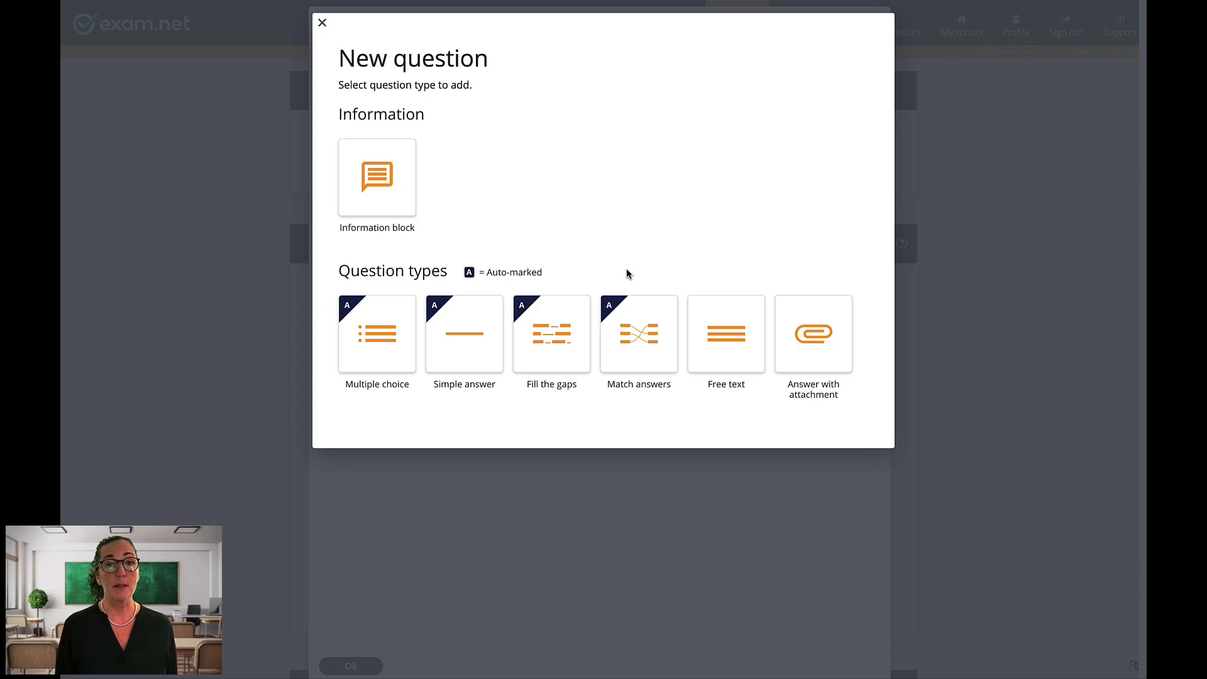
pyautogui.click(492, 339)
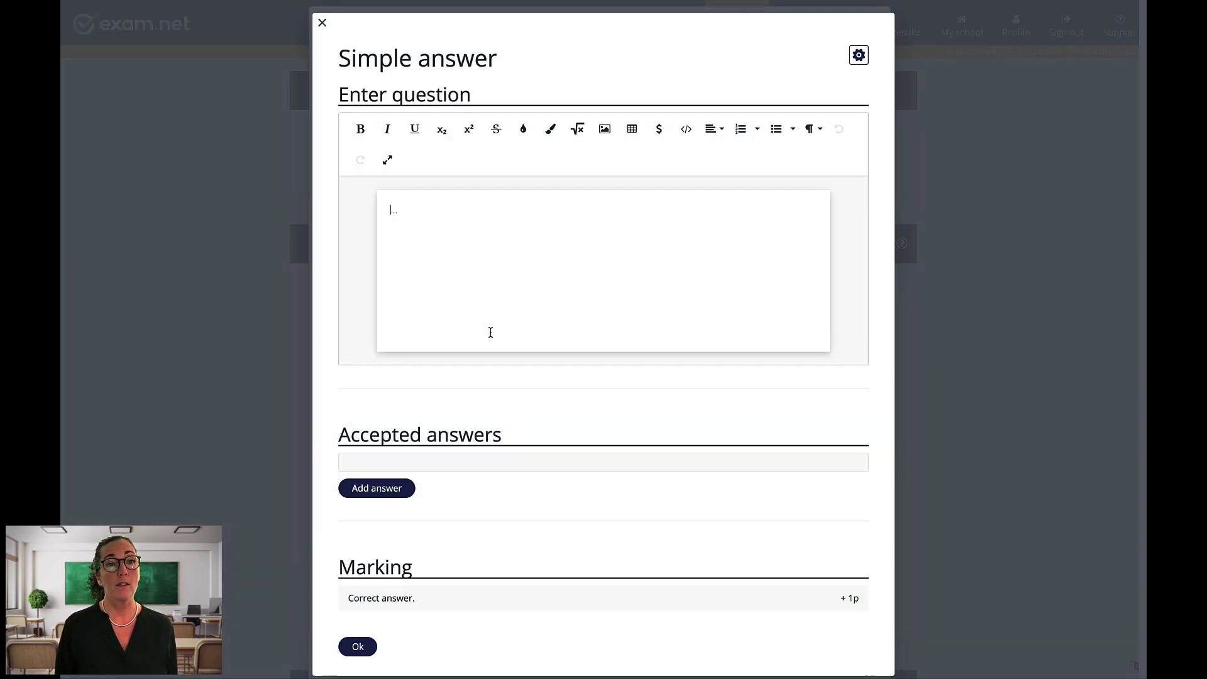
pyautogui.write('What is the largest city (by po')
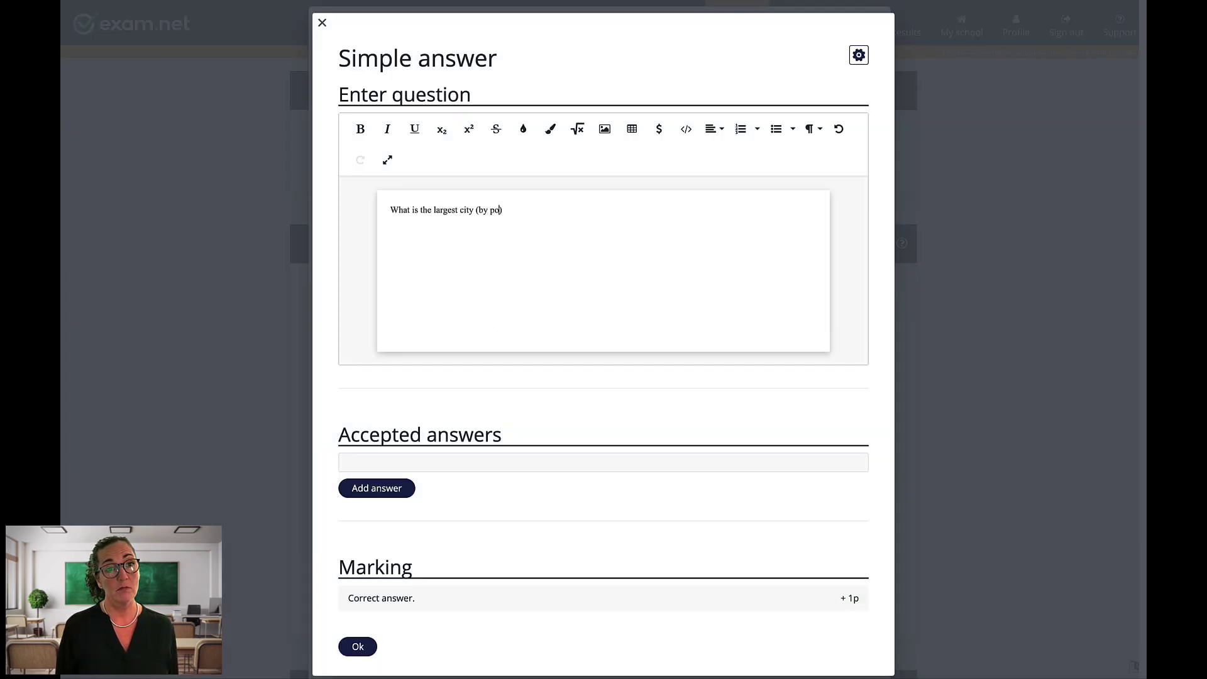
pyautogui.write('pulation) in the US?')
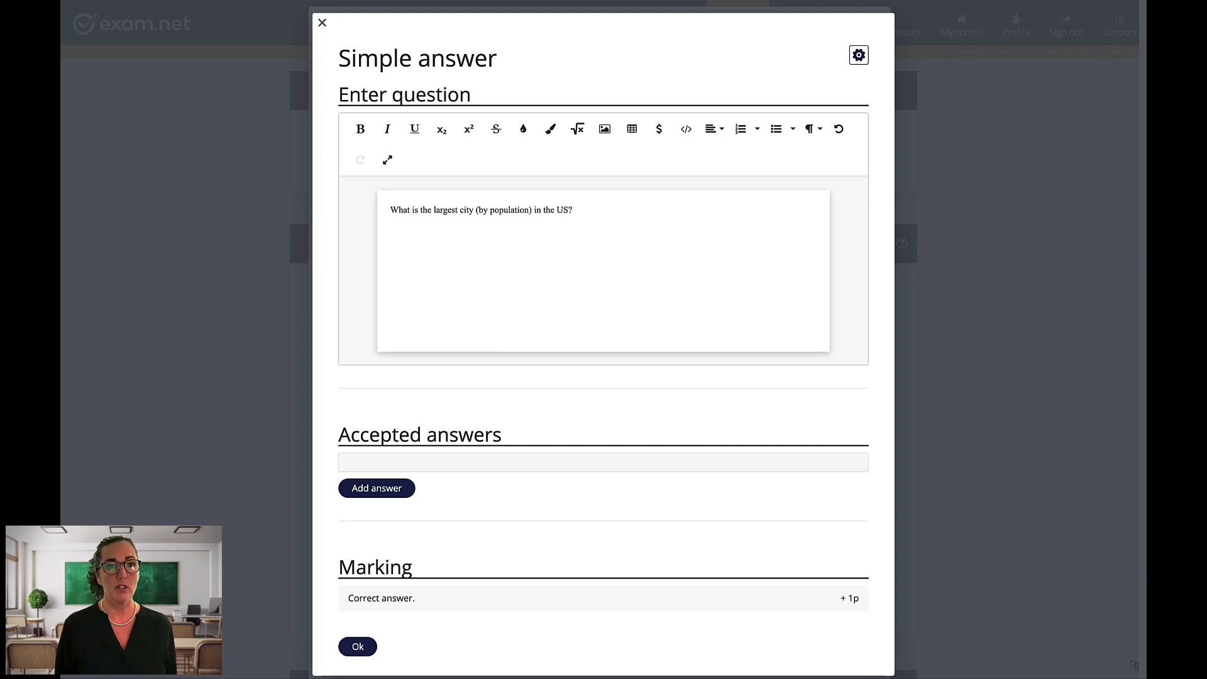
pyautogui.scroll(-1, 464, 447)
pyautogui.click(464, 451)
pyautogui.write('New York')
pyautogui.click(403, 481)
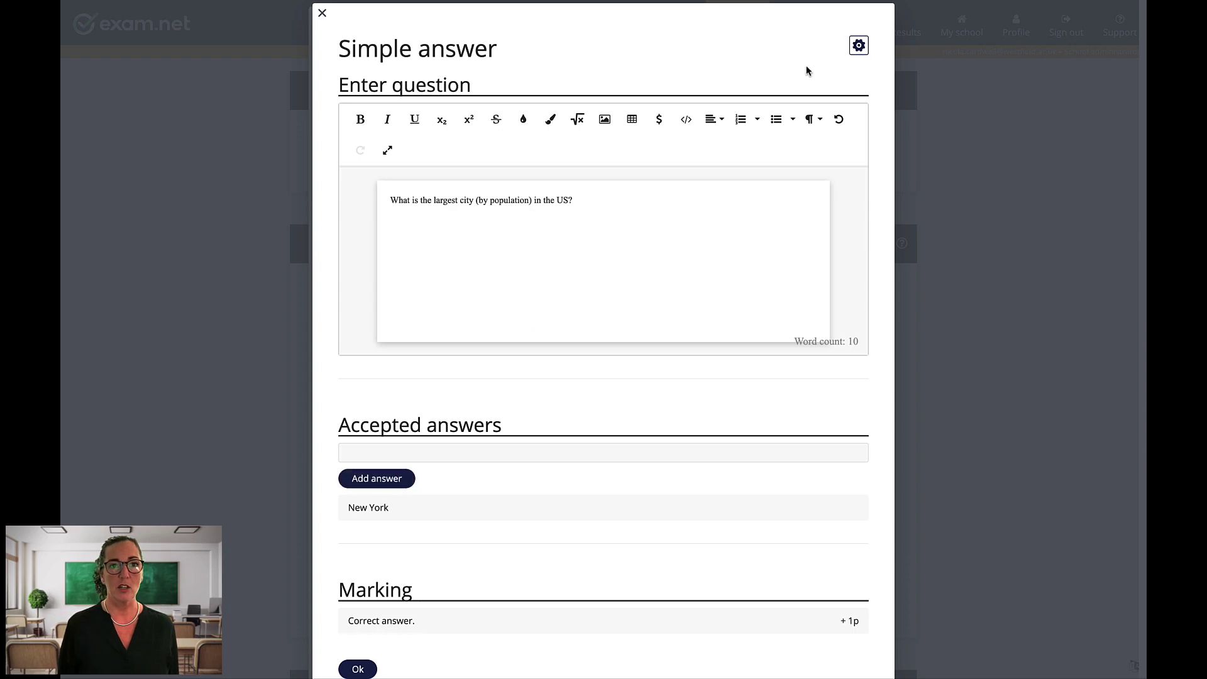
# Also accept NY and New York City, then save question 2
pyautogui.click(857, 44)
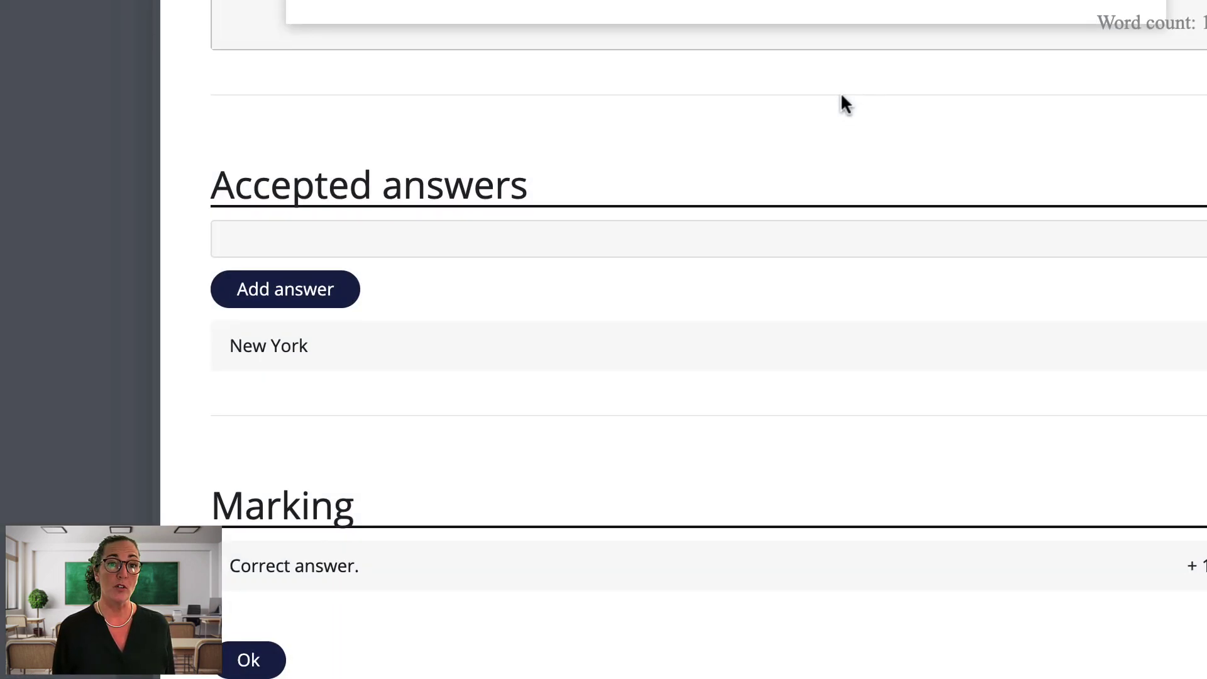
pyautogui.click(688, 252)
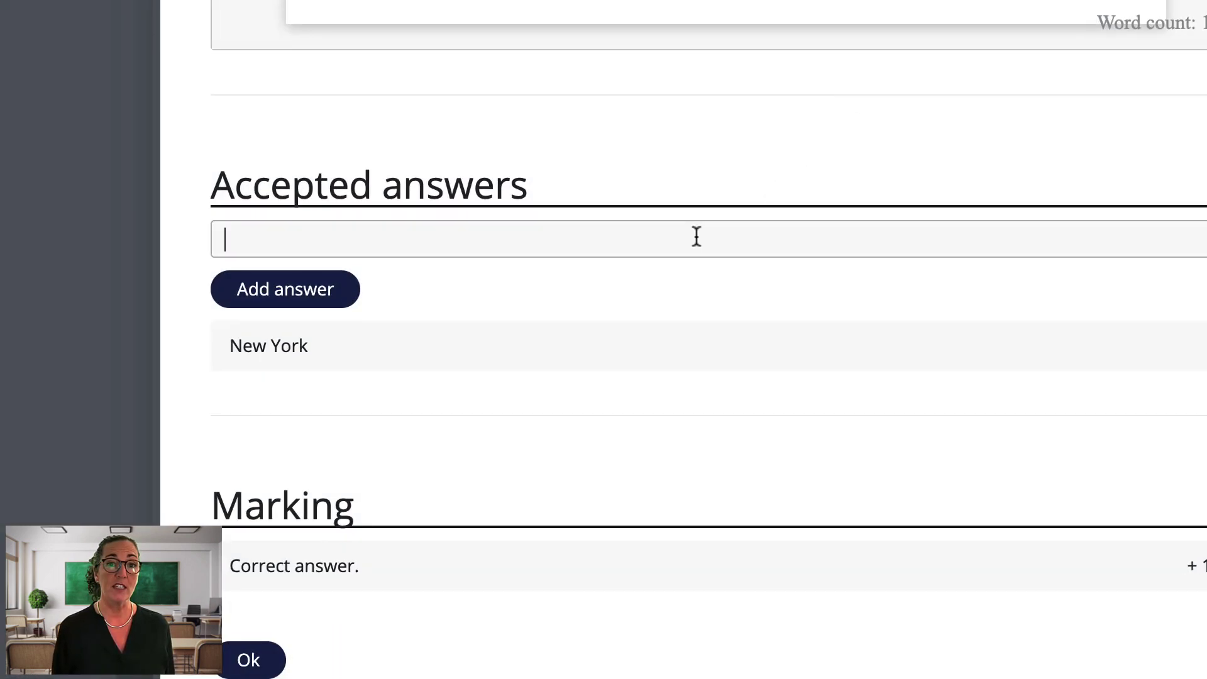
pyautogui.write('NY')
pyautogui.click(331, 291)
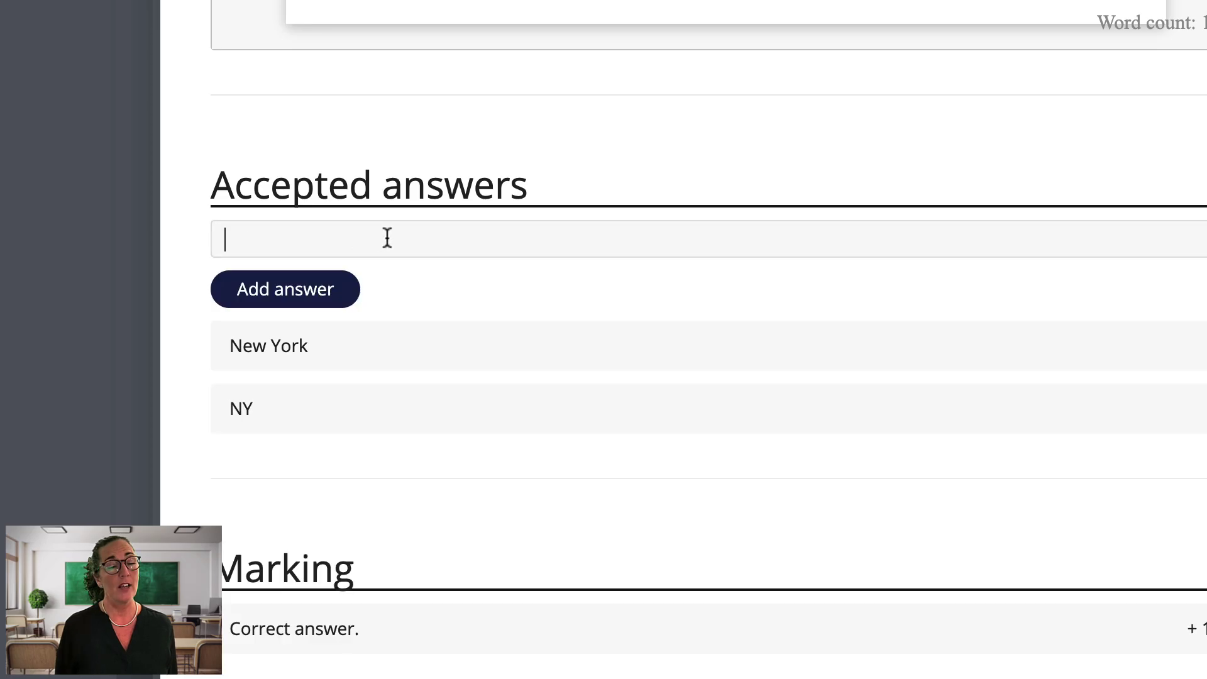
pyautogui.click(385, 237)
pyautogui.write('New York City')
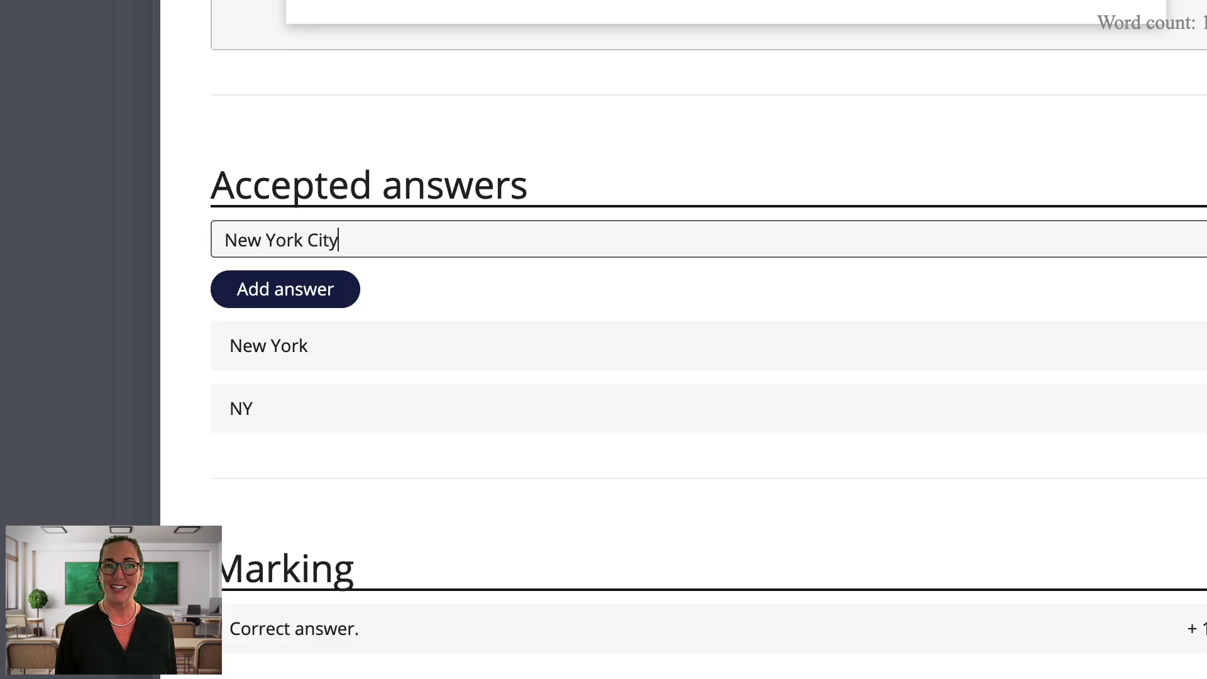
pyautogui.click(277, 296)
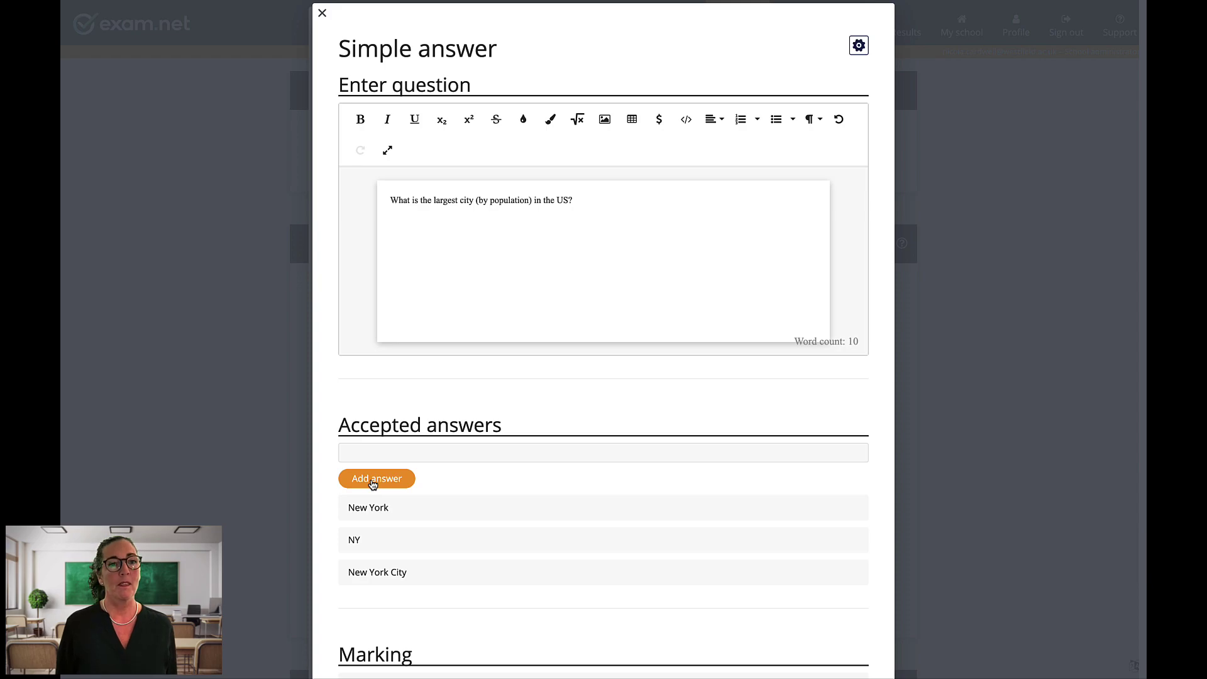
pyautogui.scroll(-2, 373, 484)
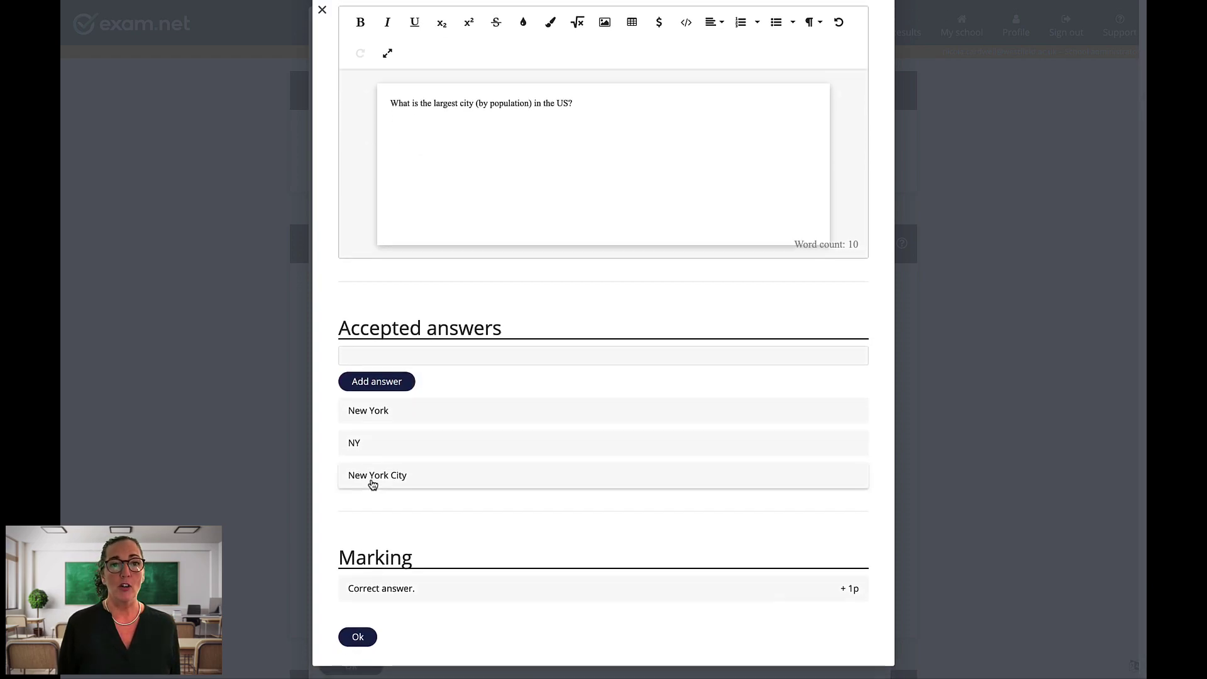
pyautogui.click(358, 637)
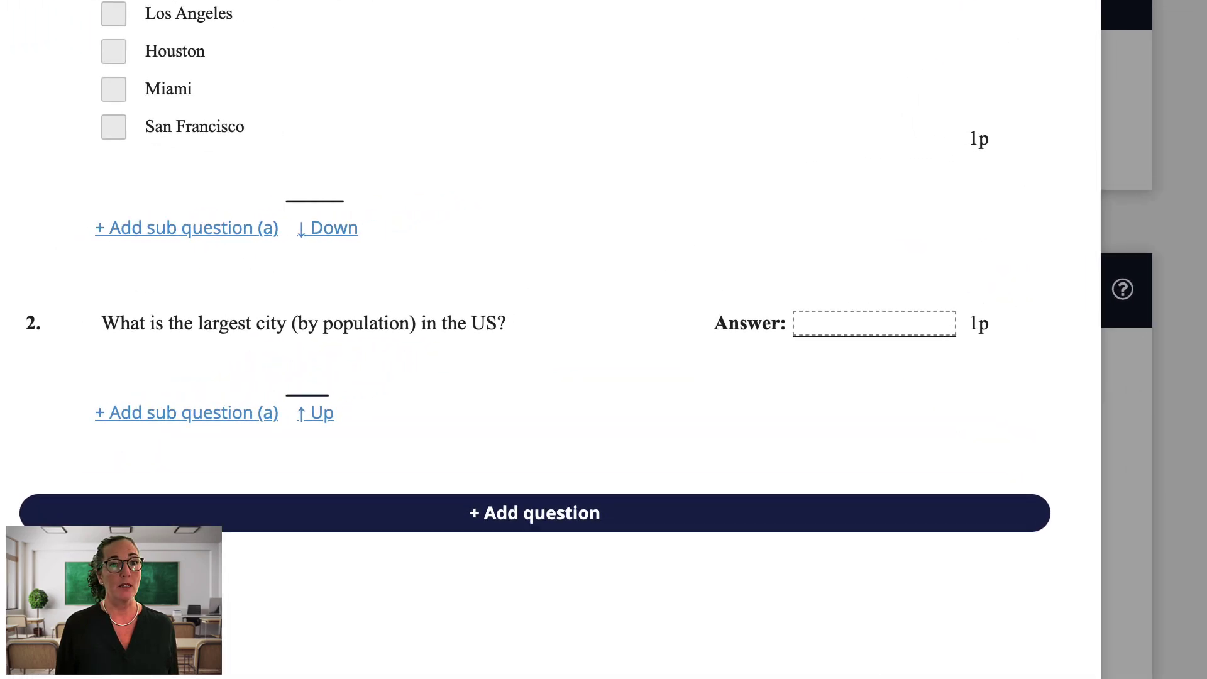
pyautogui.moveTo(269, 377)
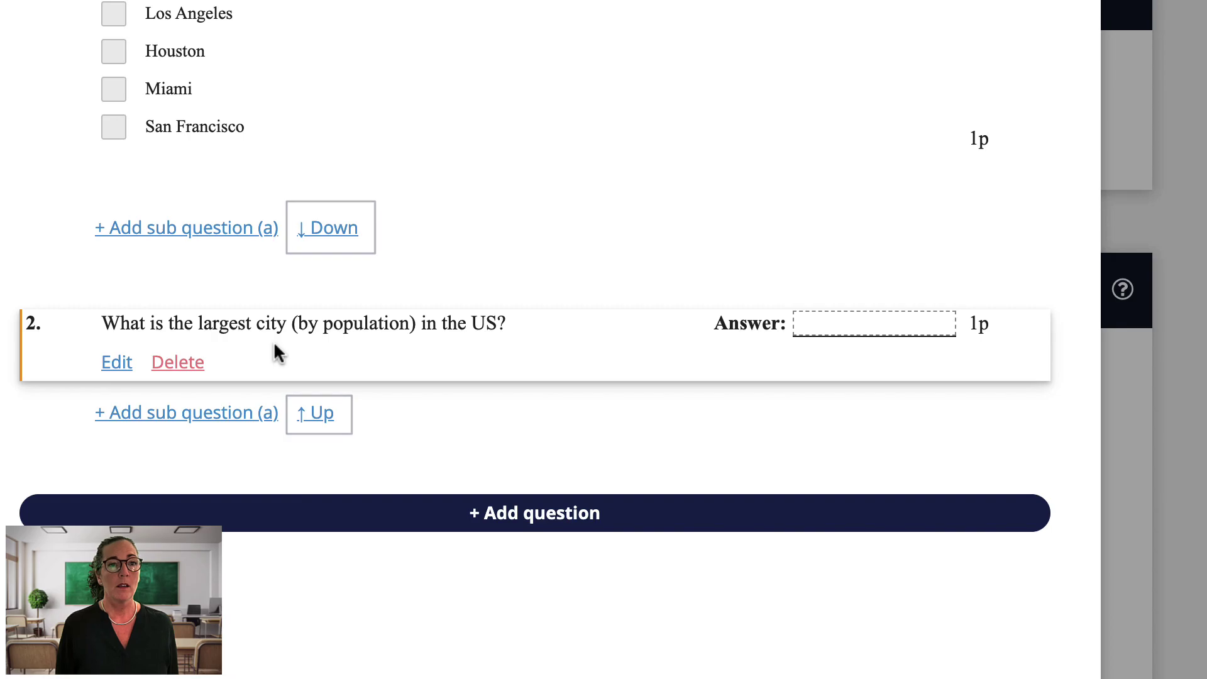
# Add a Fill the gaps question about Houston, Miami and Saint Paul
pyautogui.click(480, 386)
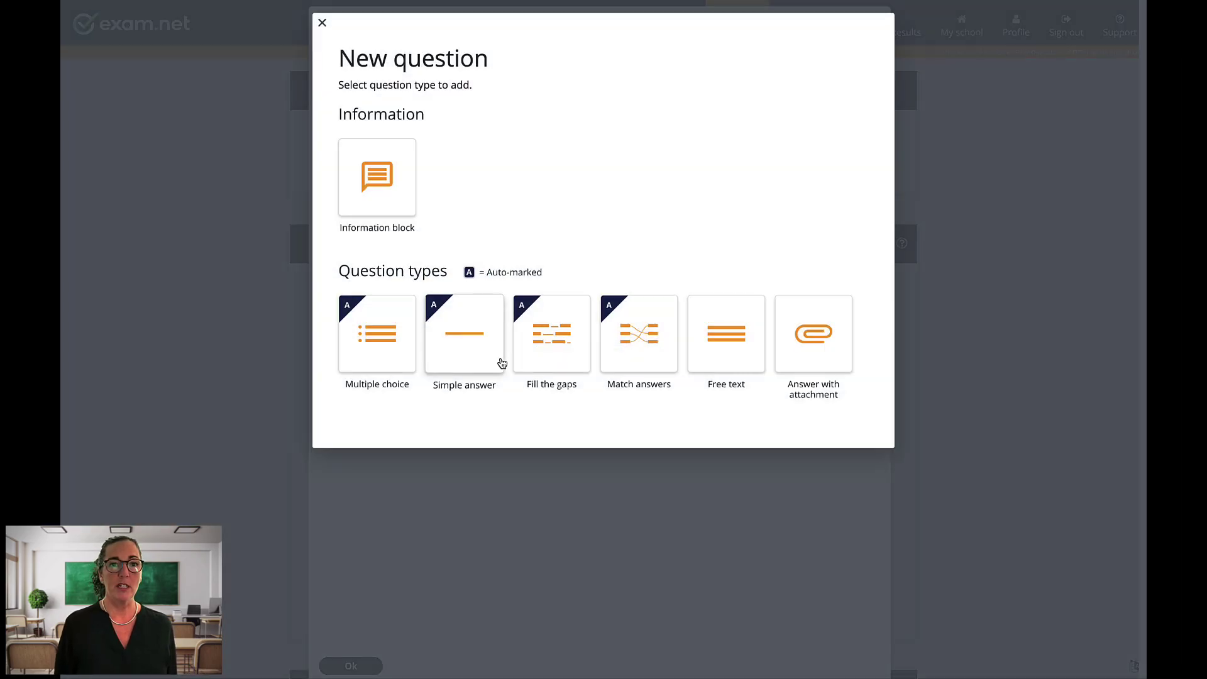
pyautogui.click(553, 353)
pyautogui.write('Houston is the largest city in')
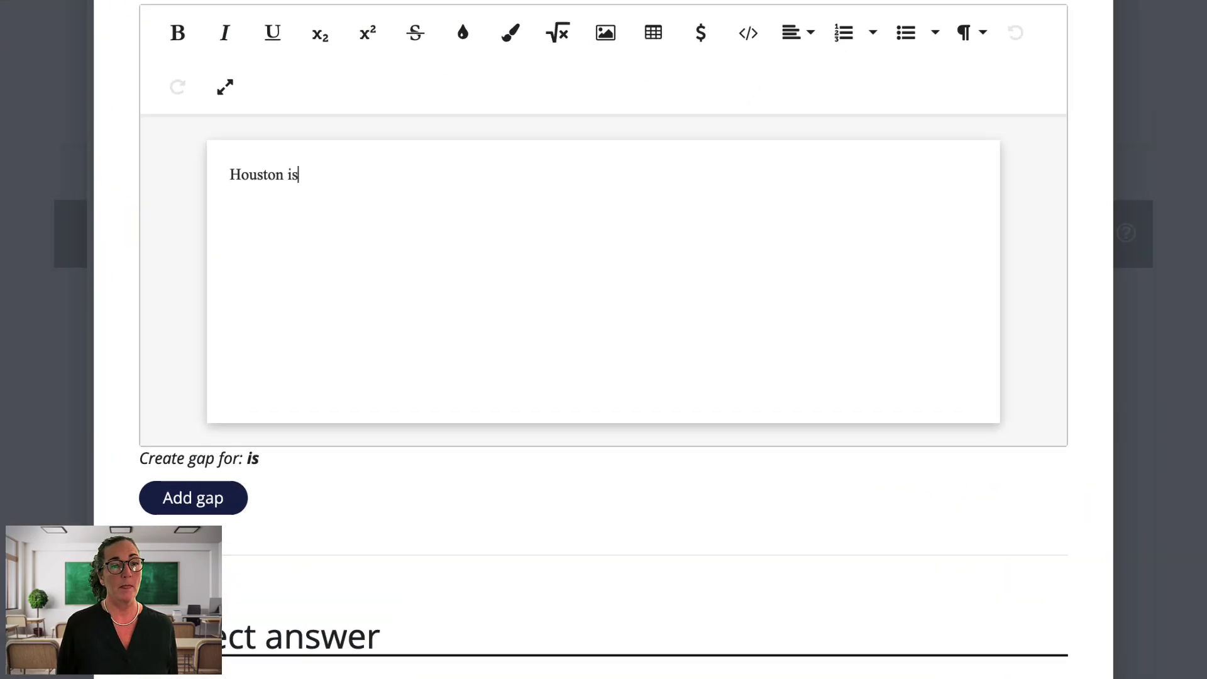
pyautogui.write(' Texas and Miami is the lar')
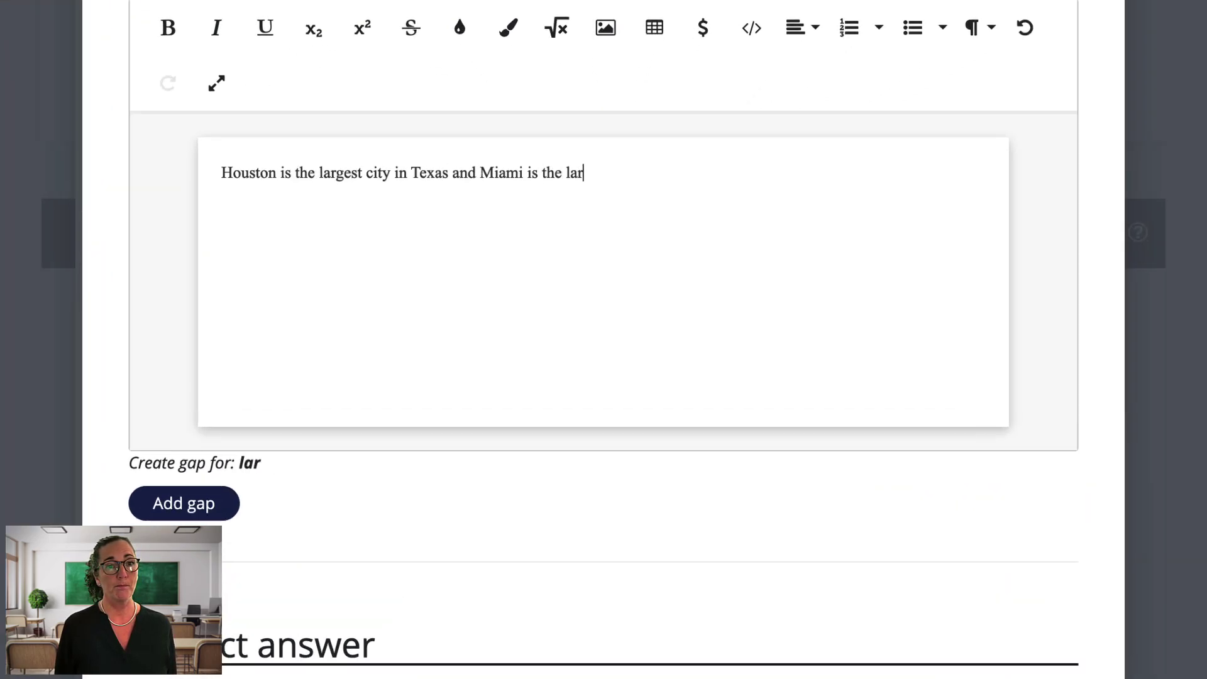
pyautogui.write('gest city in Florida. Saint Paul is the capital of Minnesota.')
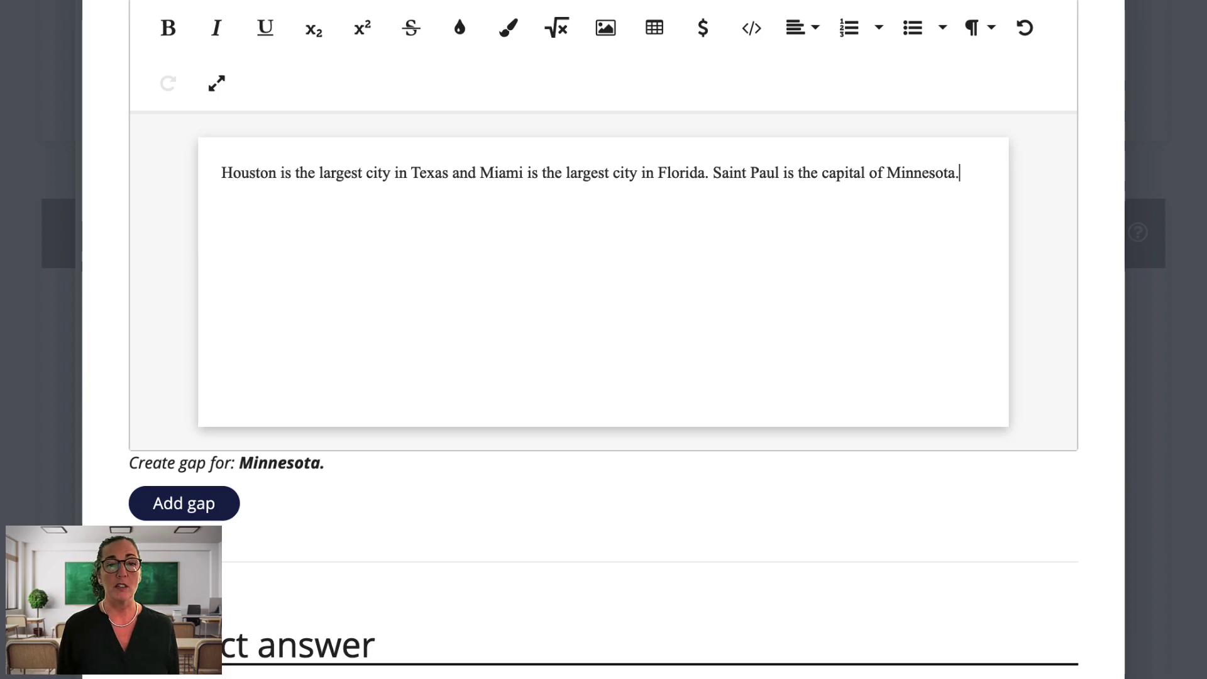
# Turn Houston, Florida and Minnesota into gaps
pyautogui.doubleClick(258, 171)
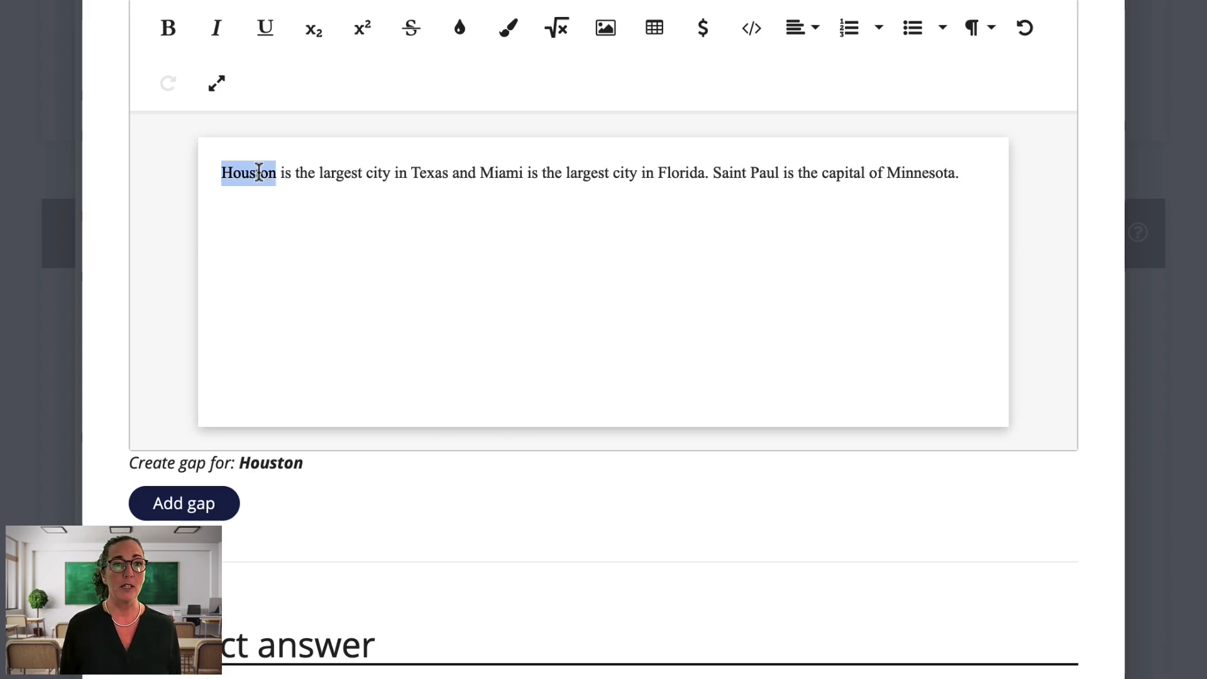
pyautogui.click(198, 512)
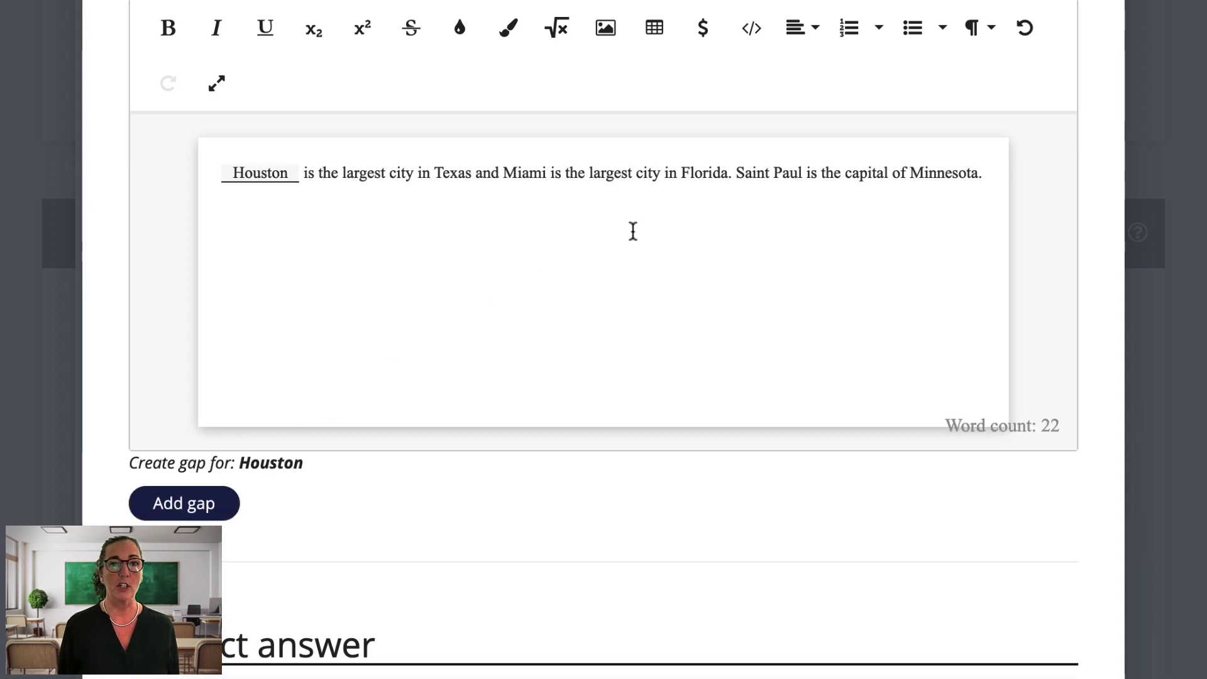
pyautogui.doubleClick(705, 175)
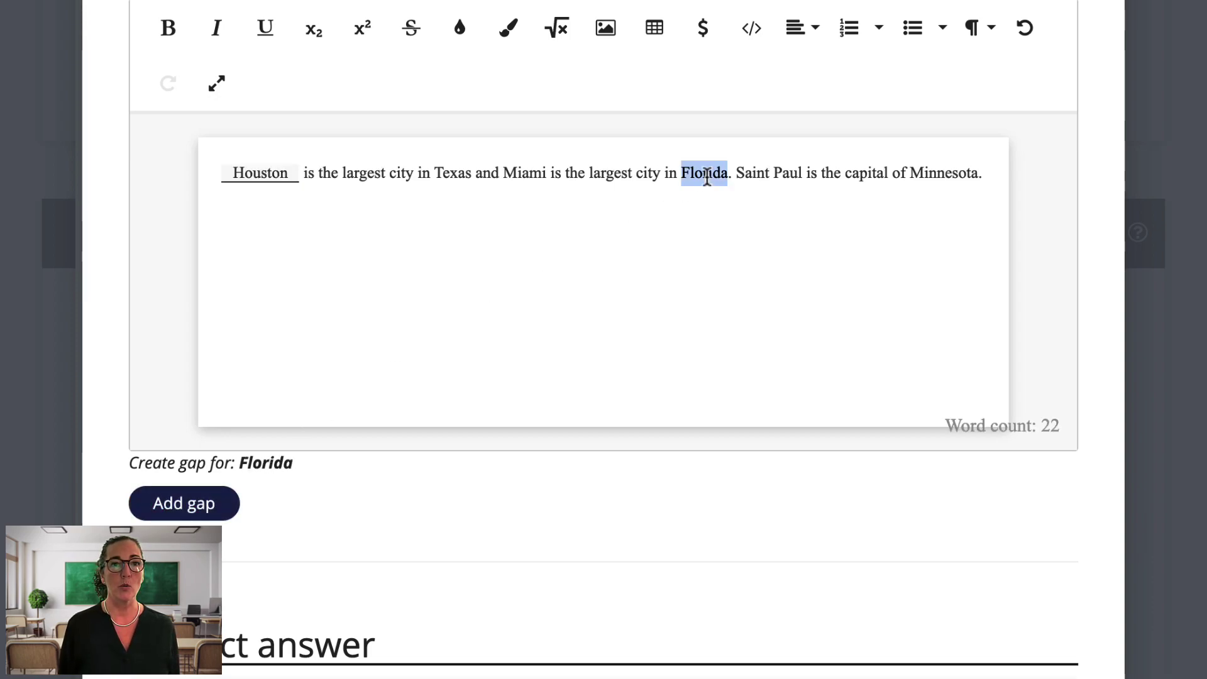
pyautogui.click(189, 517)
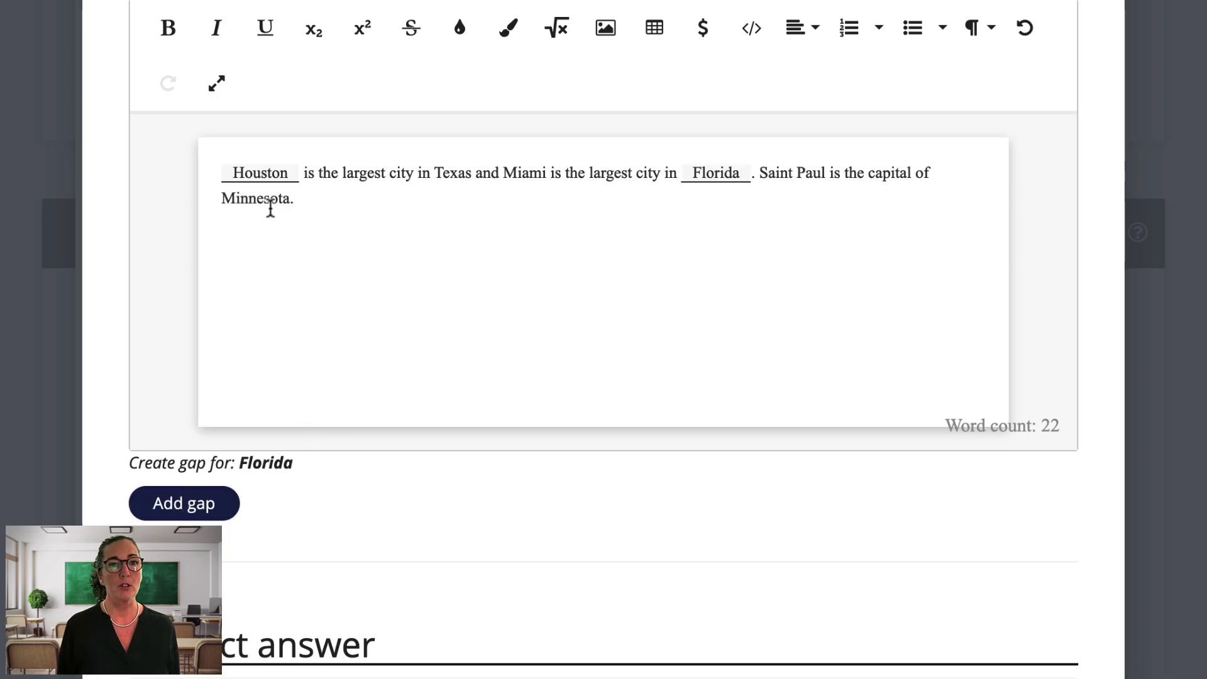
pyautogui.doubleClick(264, 200)
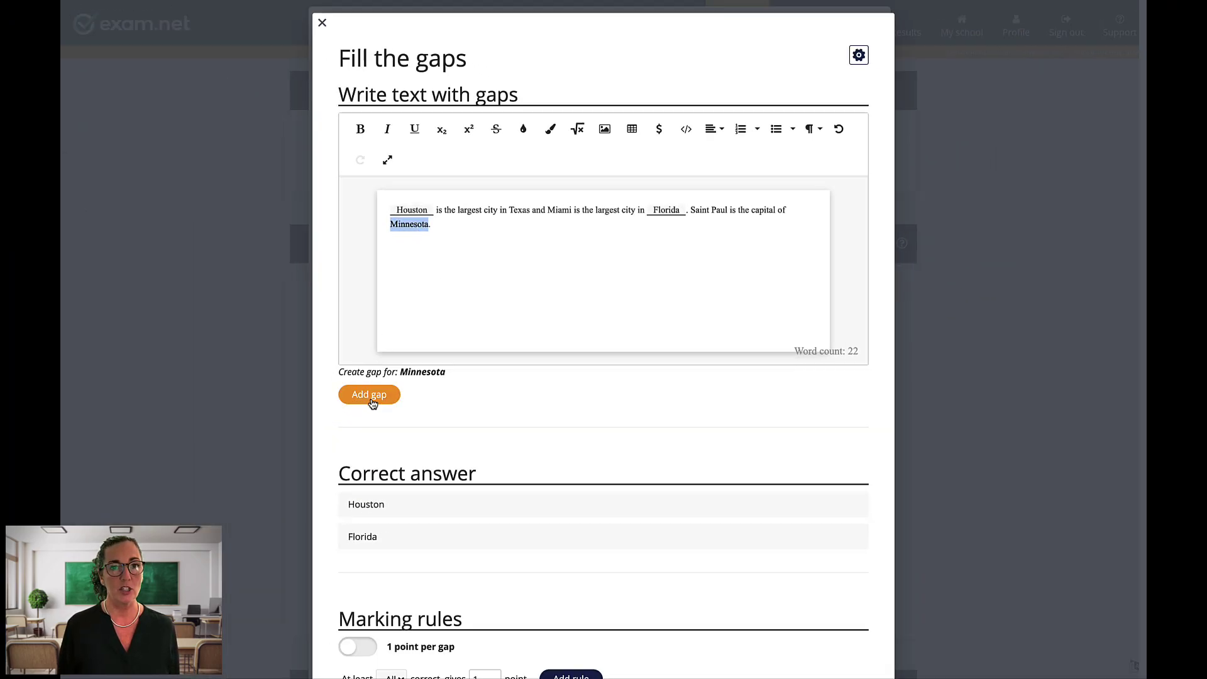
pyautogui.click(355, 402)
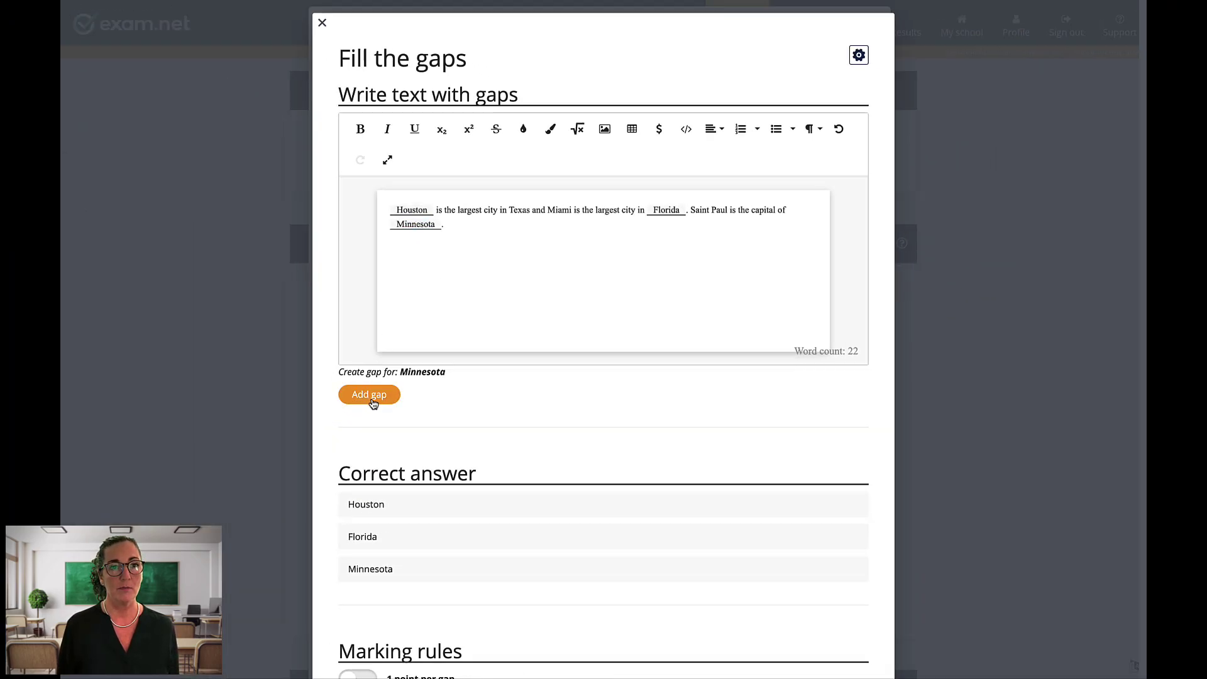
# Score the fill-the-gaps question at 1 point per gap (3p) and save it as question 3
pyautogui.click(858, 55)
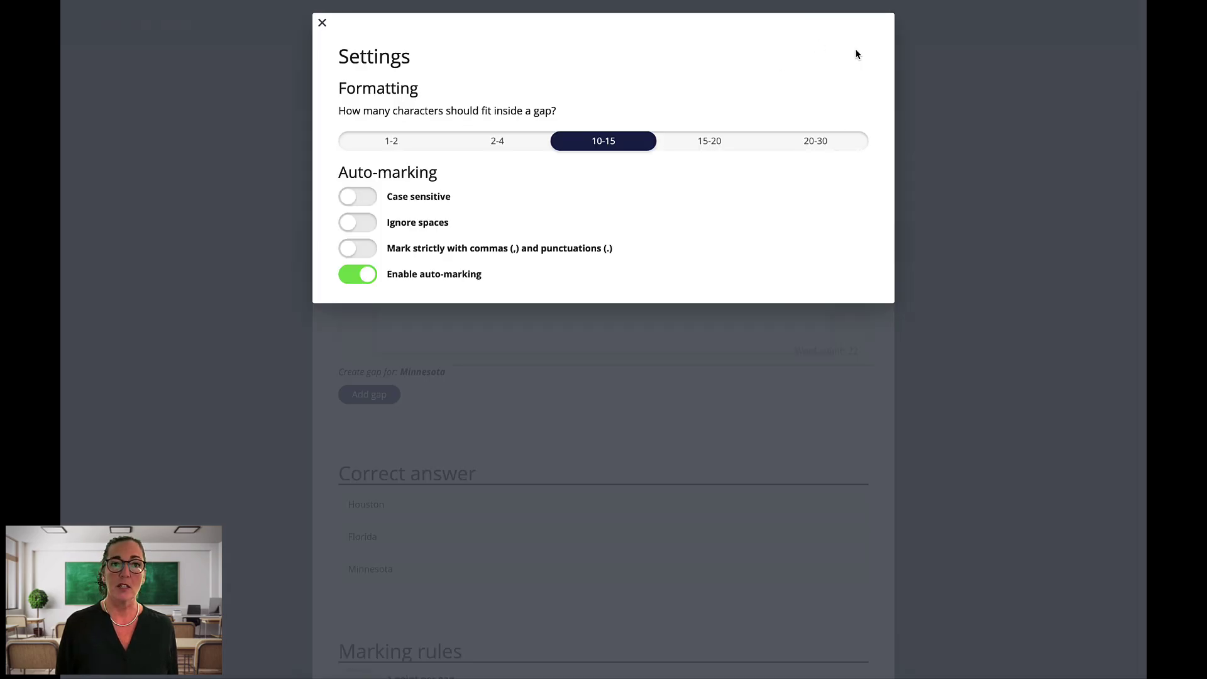
pyautogui.click(652, 365)
pyautogui.scroll(-3, 651, 365)
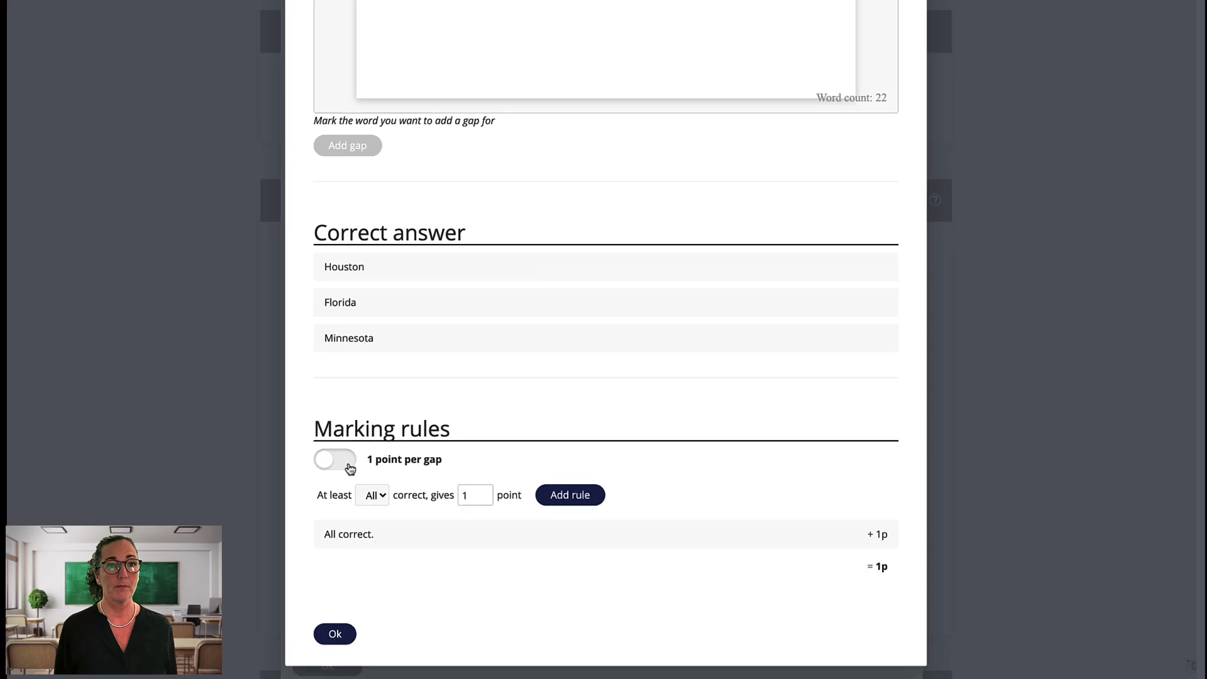
pyautogui.click(348, 466)
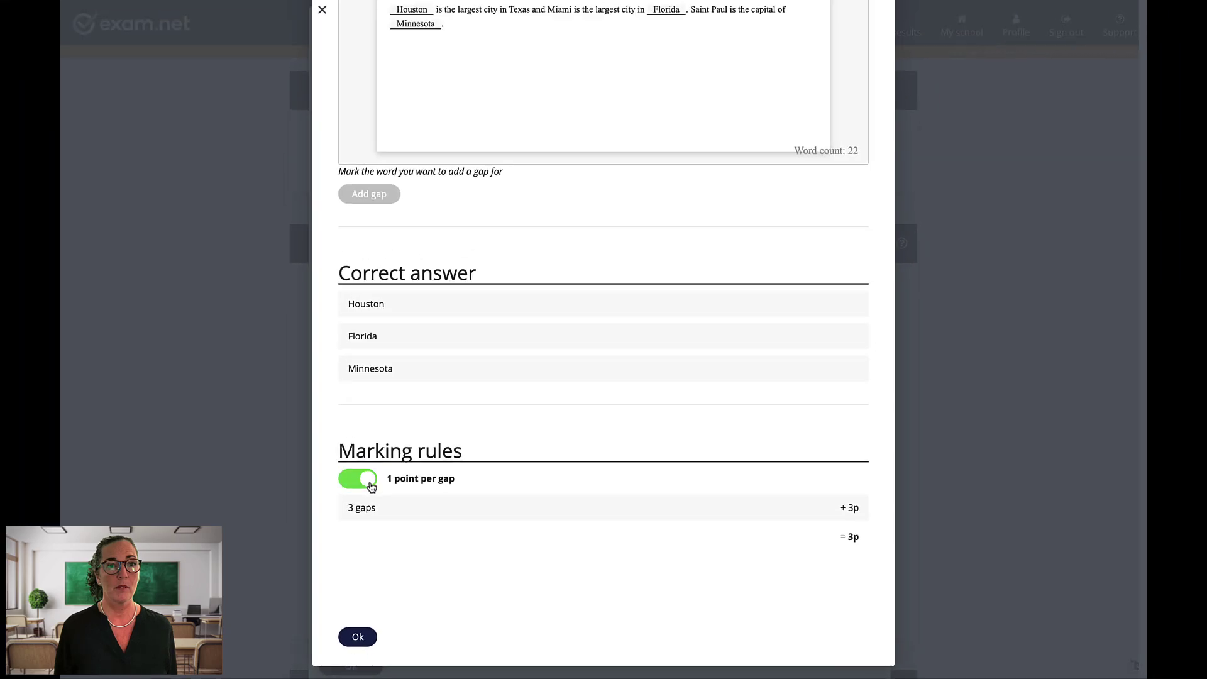
pyautogui.click(355, 636)
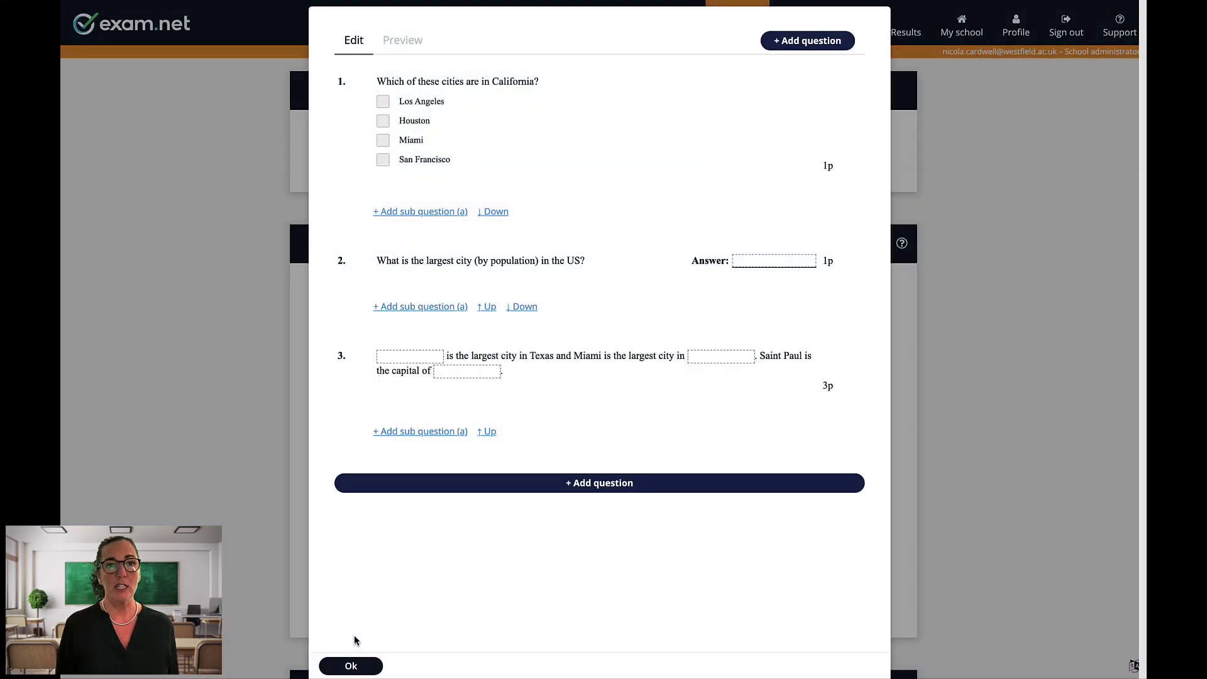
# Add a match-answers question 'Connect each city with the correct state:' with Chicago–Illinois
pyautogui.click(501, 485)
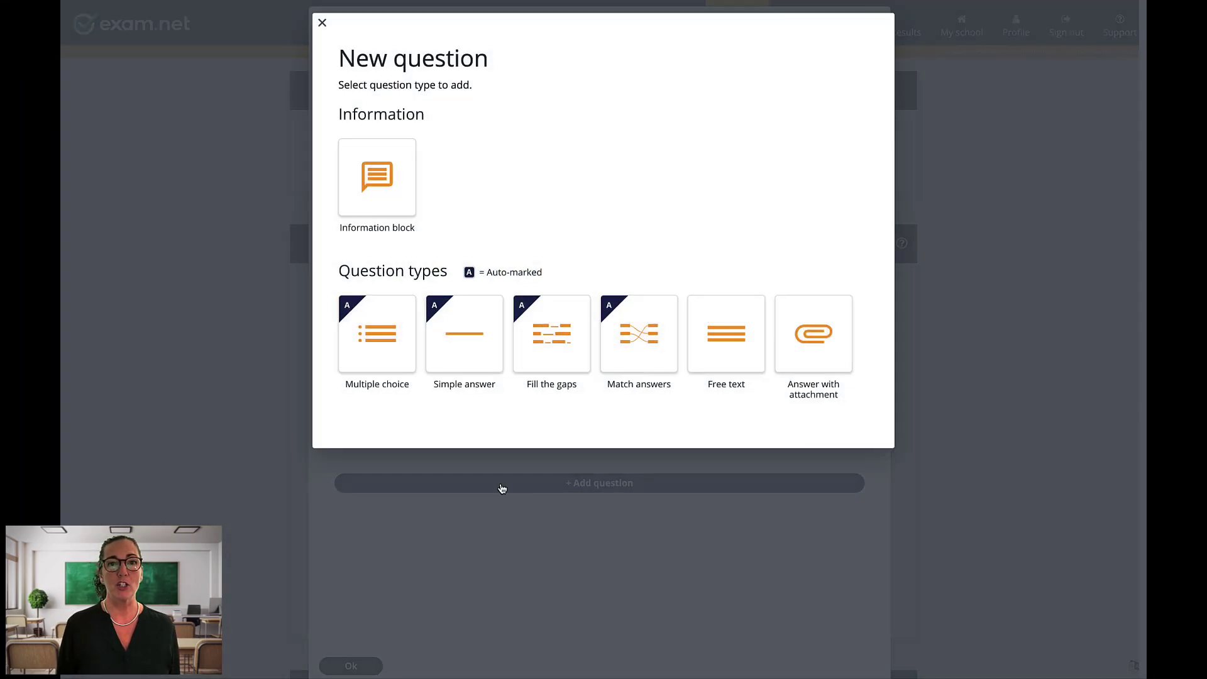
pyautogui.click(640, 357)
pyautogui.write('Connect each city with the correct state')
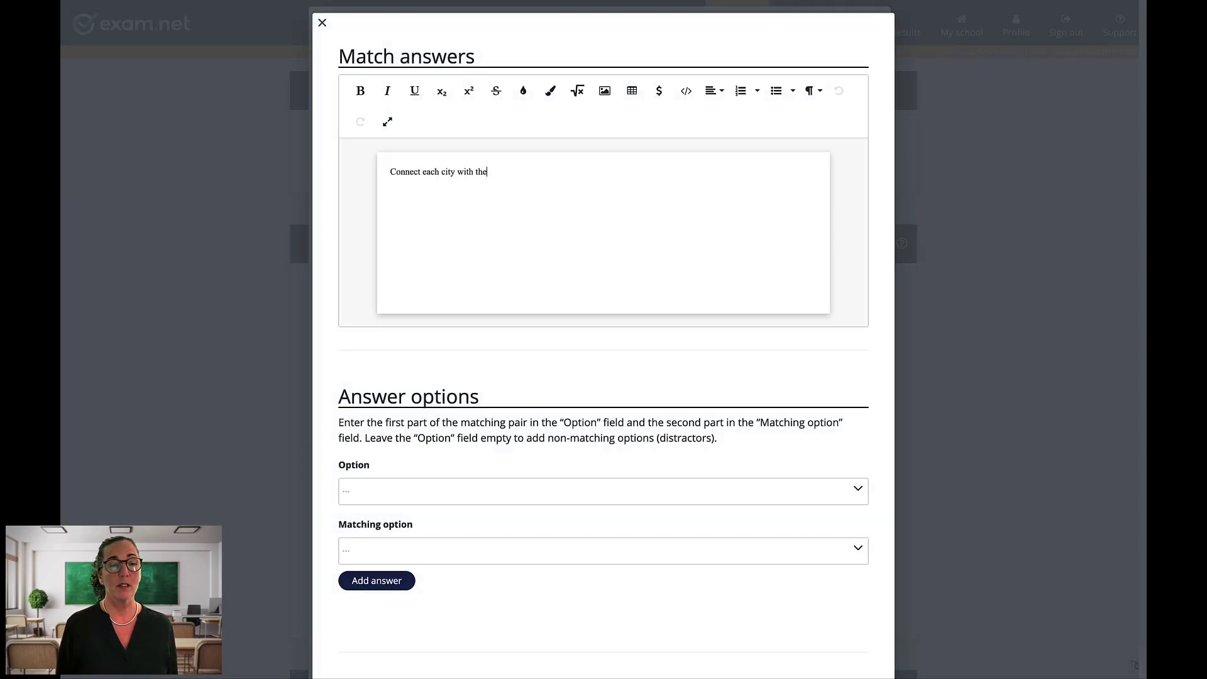
pyautogui.write(':')
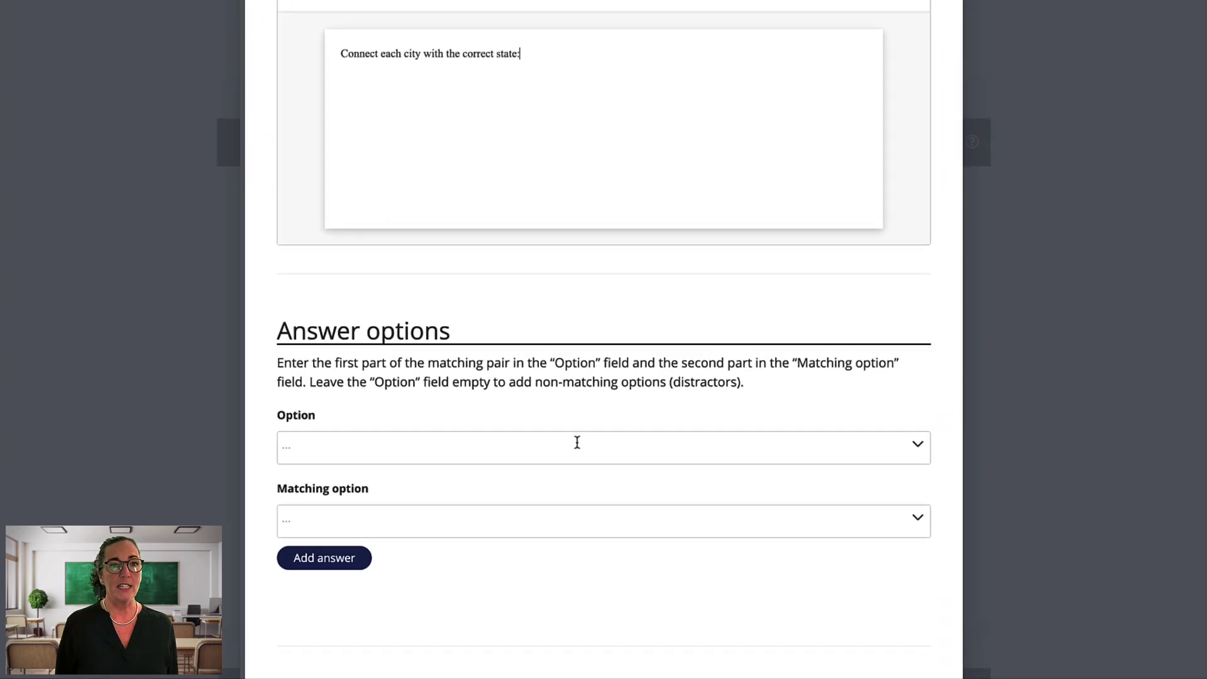
pyautogui.click(580, 491)
pyautogui.write('Chicago')
pyautogui.click(538, 519)
pyautogui.write('Illinois')
pyautogui.click(318, 556)
# Add the Phoenix–Arizona and Seattle–Washington pairs
pyautogui.click(329, 451)
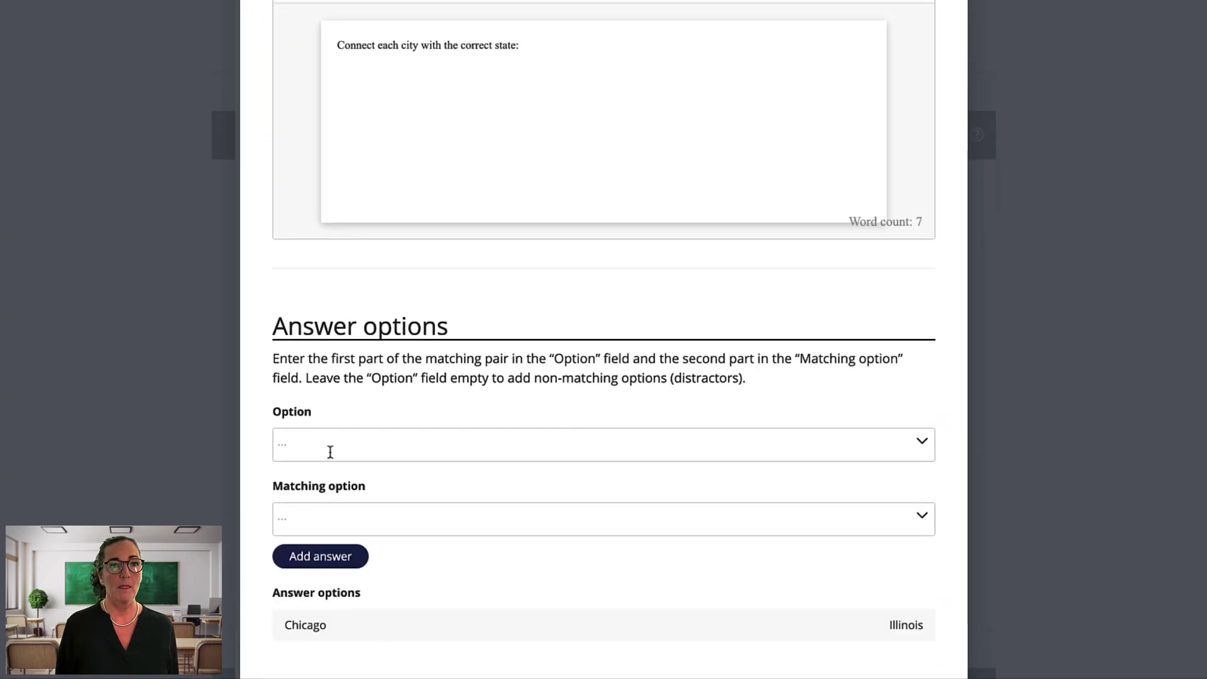
pyautogui.write('Phoenix')
pyautogui.press('Tab')
pyautogui.write('Arizona')
pyautogui.click(303, 551)
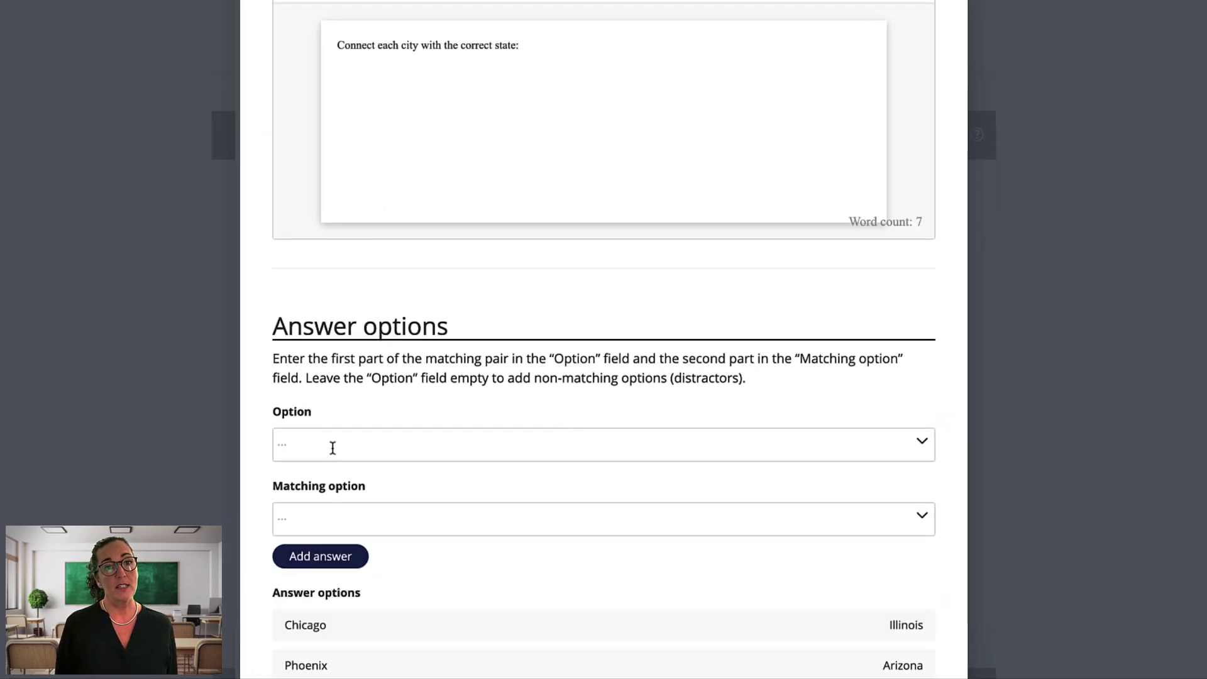
pyautogui.click(332, 447)
pyautogui.write('Seattle')
pyautogui.click(318, 519)
pyautogui.write('Washington')
pyautogui.click(320, 556)
# Add Nevada and South Carolina as incorrect distractor states
pyautogui.click(320, 518)
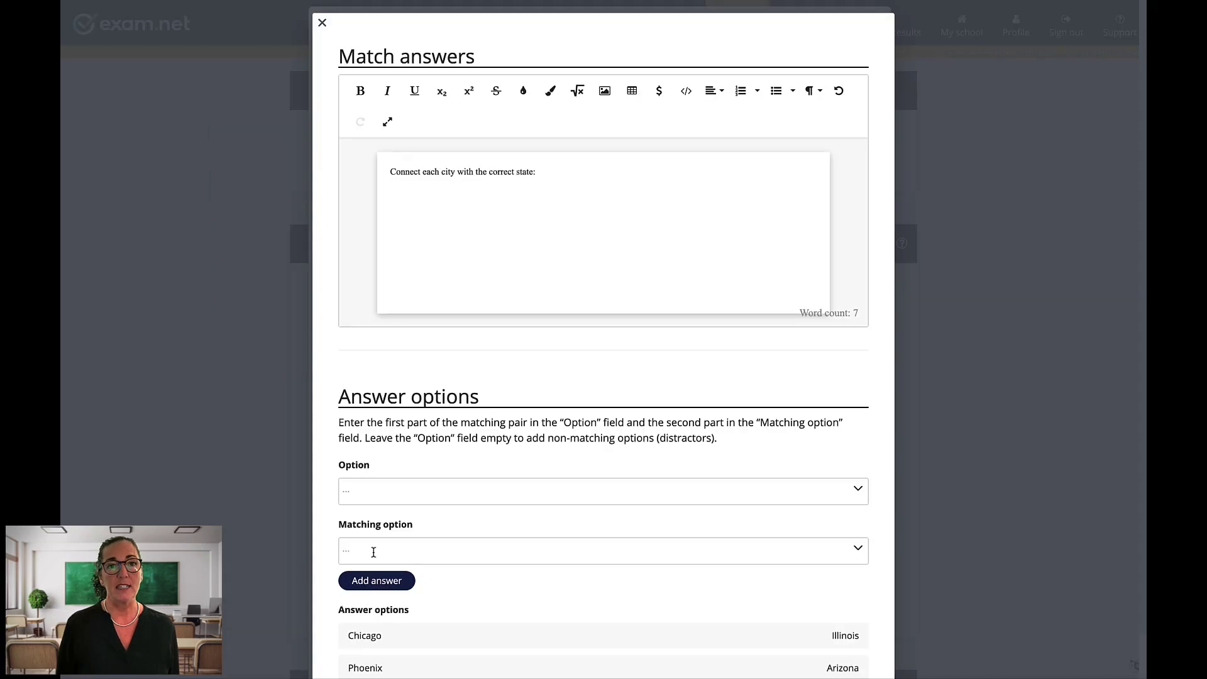
pyautogui.write('Nevada')
pyautogui.click(376, 581)
pyautogui.click(375, 552)
pyautogui.write('South Carolina')
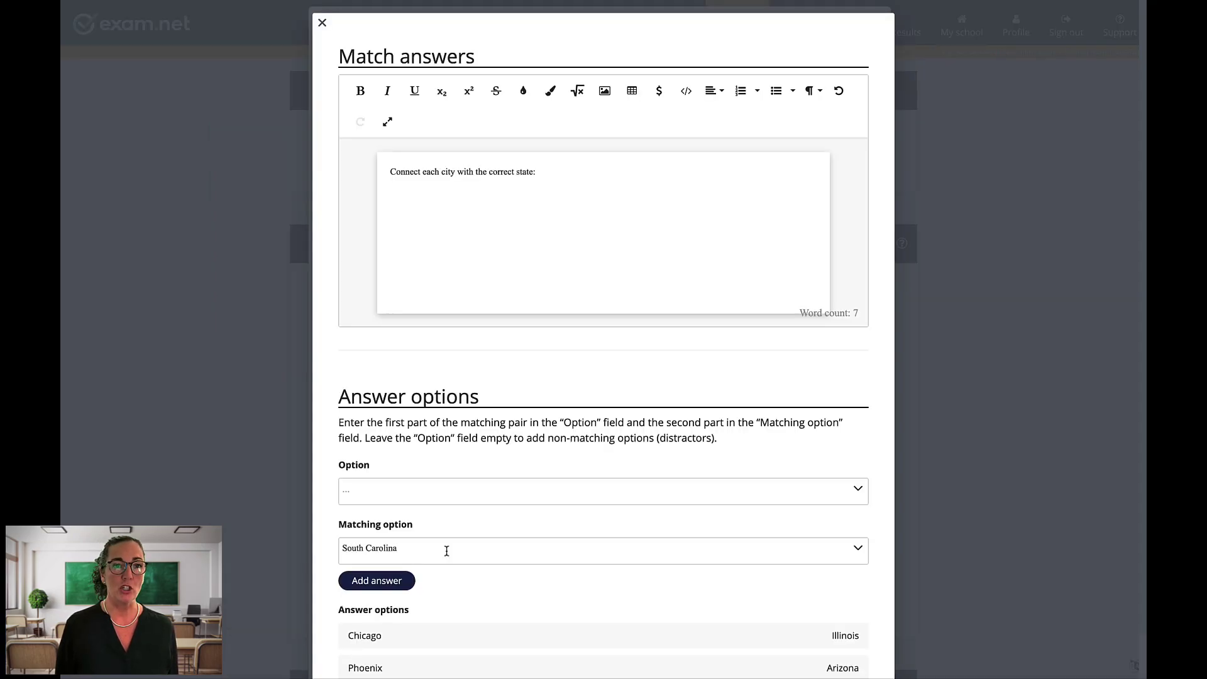
pyautogui.click(407, 581)
# Score the question at 1 point per correct pair and save it
pyautogui.scroll(-4, 405, 576)
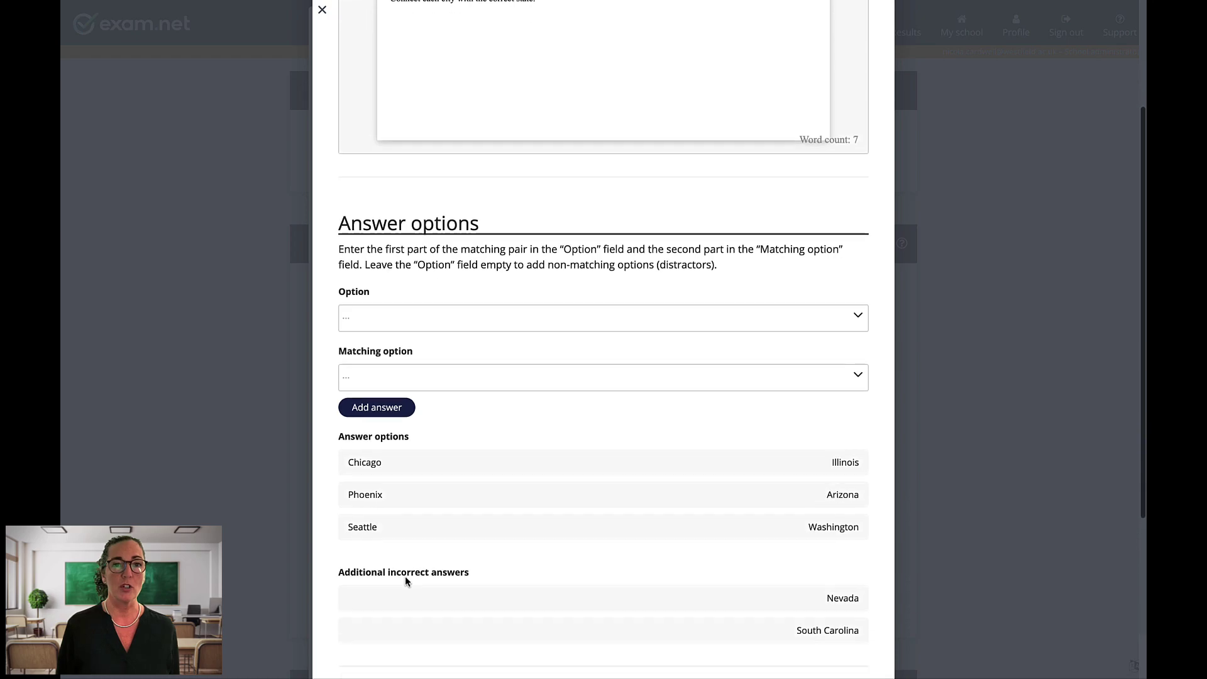
pyautogui.scroll(-1, 406, 579)
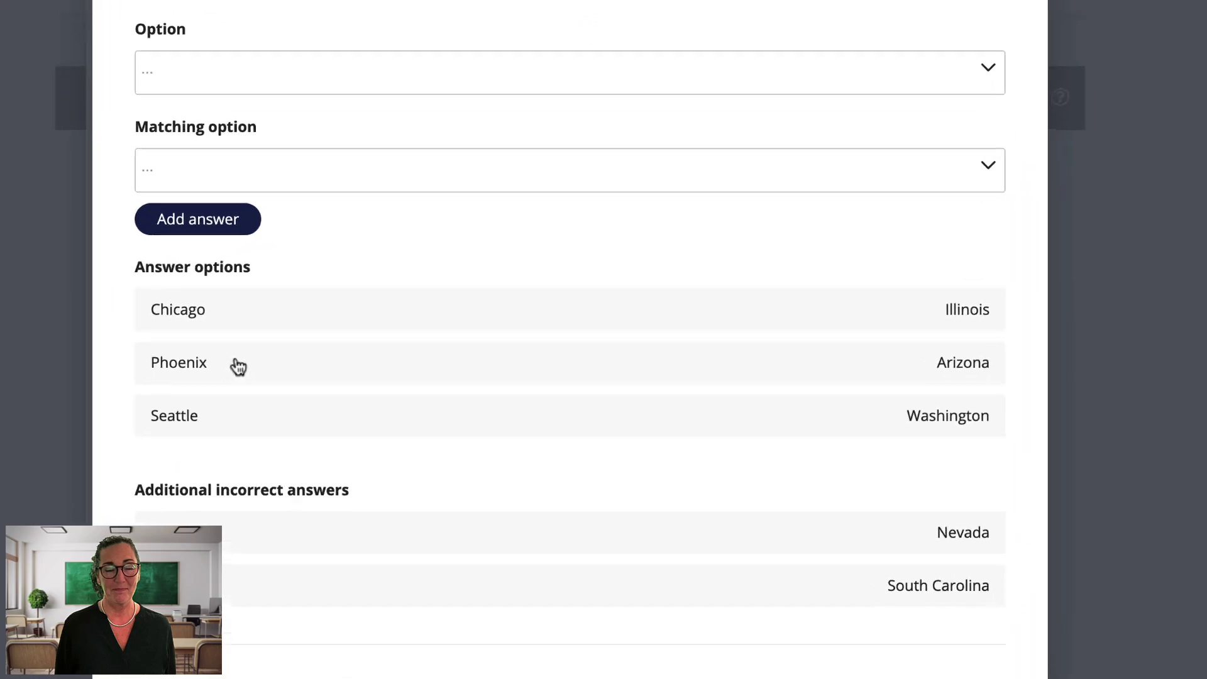
pyautogui.moveTo(165, 296)
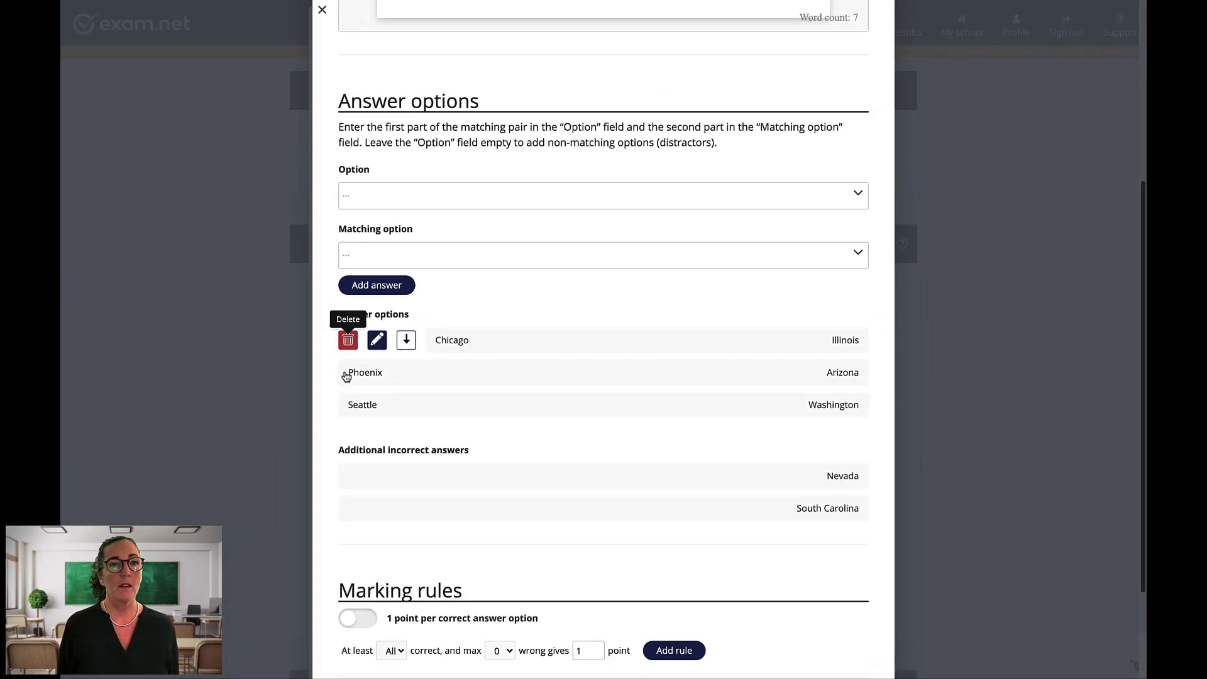
pyautogui.scroll(-3, 347, 376)
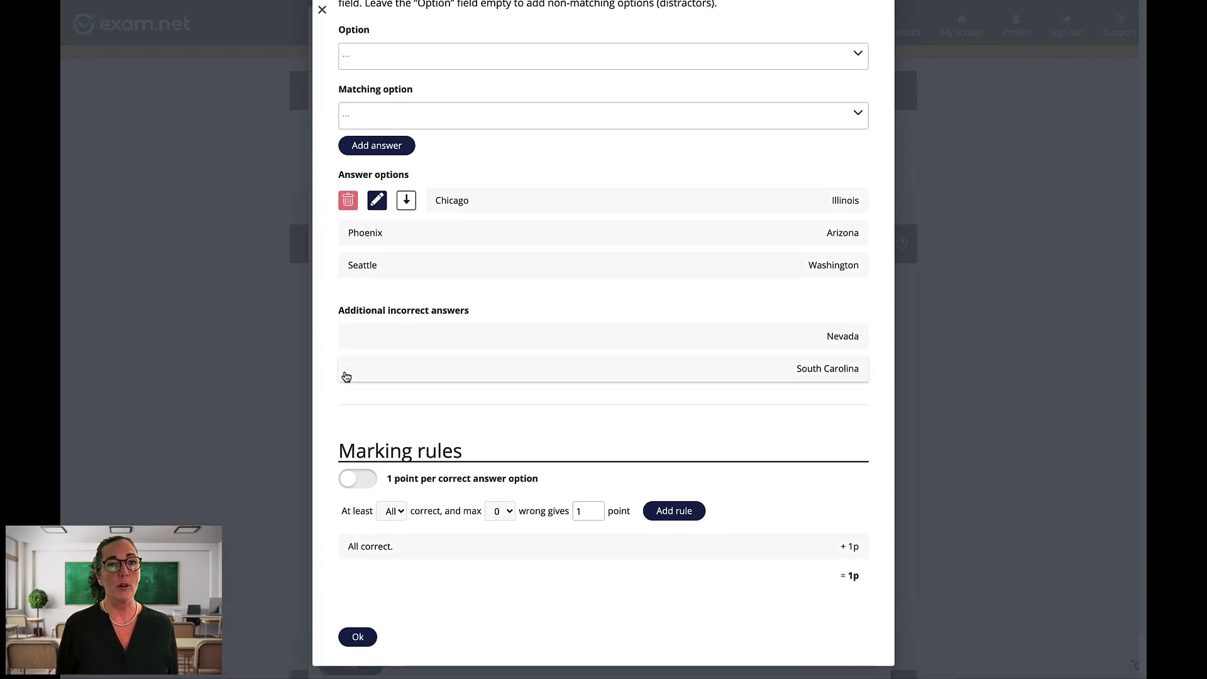
pyautogui.click(359, 482)
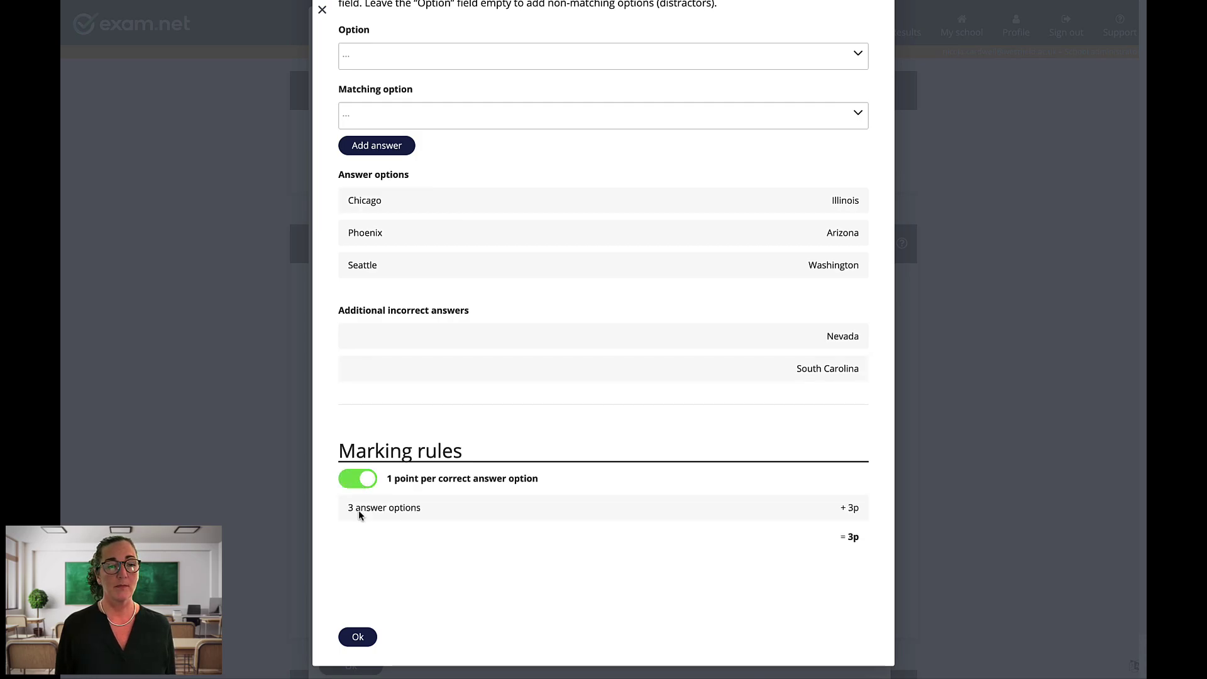
pyautogui.click(360, 635)
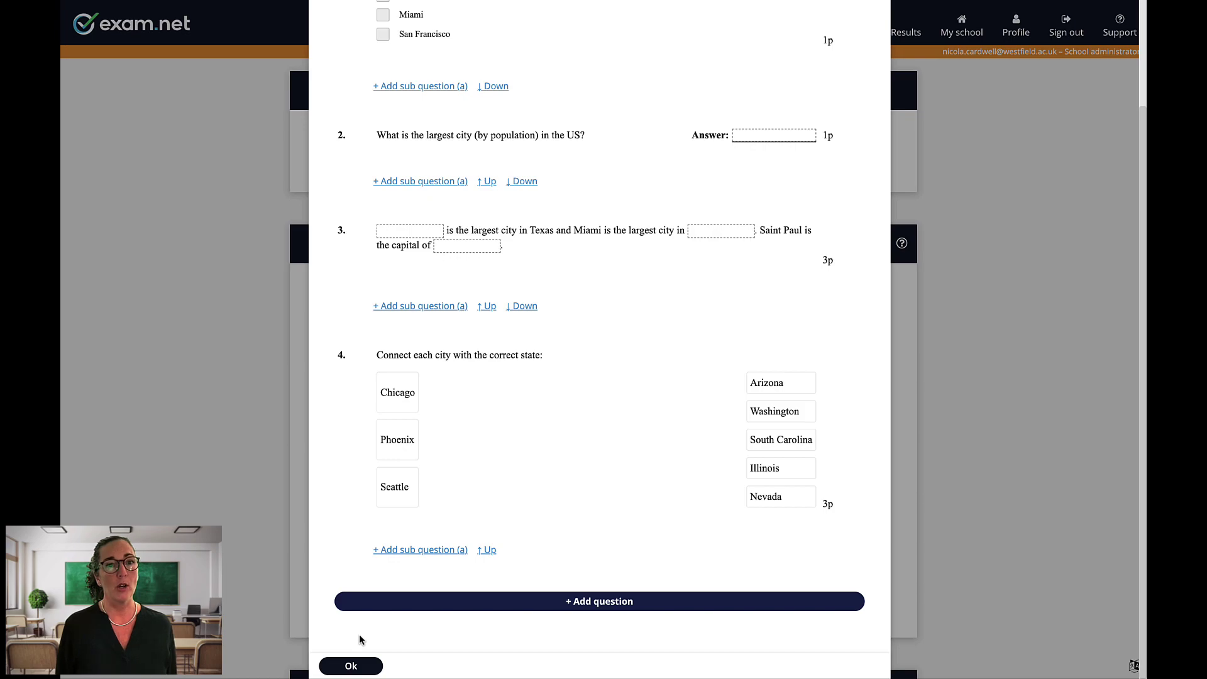
# Preview the four-question US cities exam as students will see it
pyautogui.scroll(2, 360, 640)
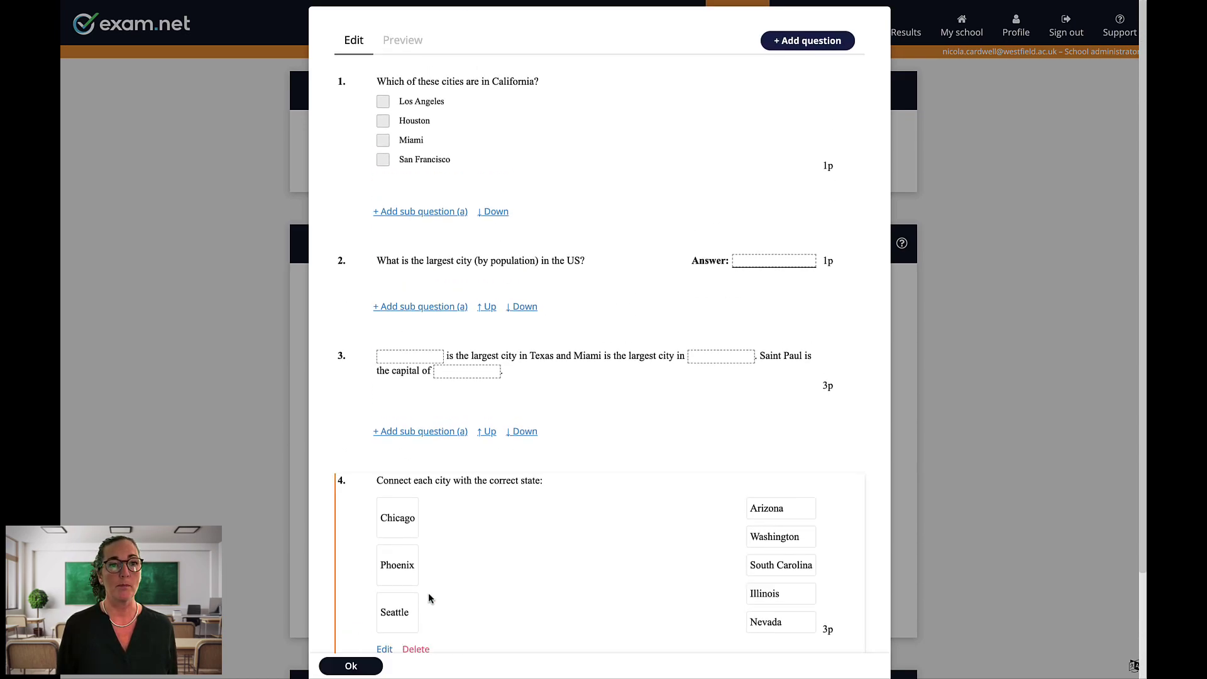
pyautogui.click(400, 44)
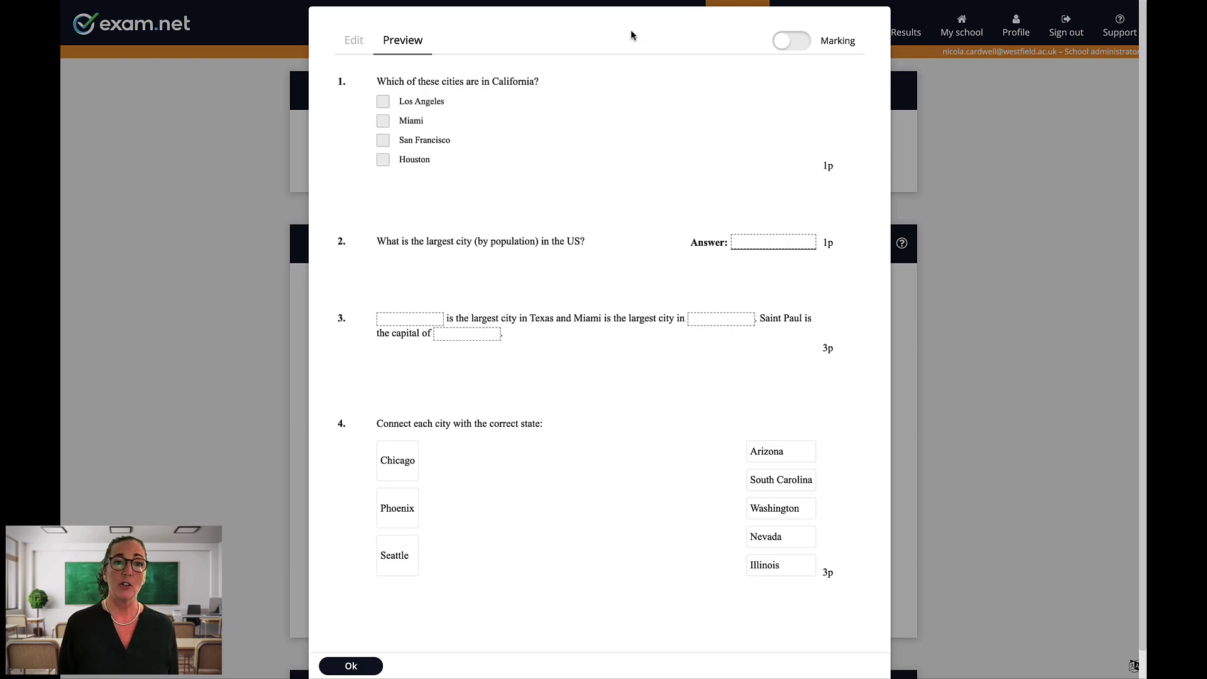
# With marking on, match Chicago–South Carolina, Phoenix–Arizona, Seattle–Nevada, then close the preview
pyautogui.click(793, 45)
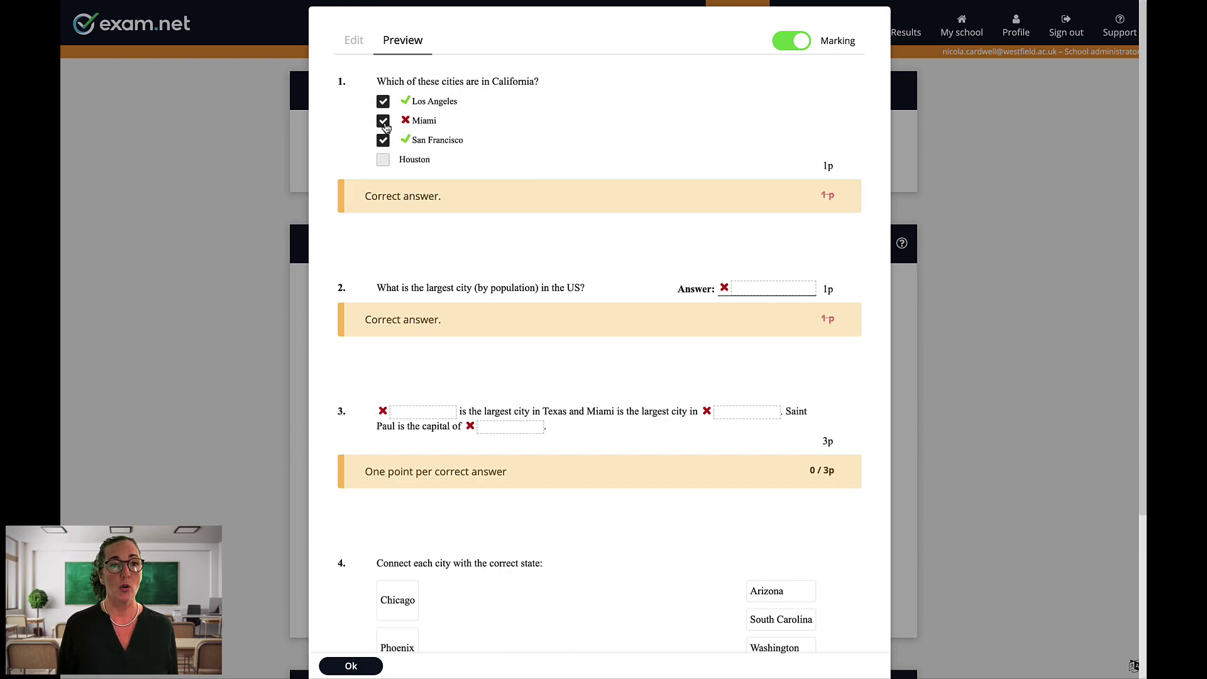
pyautogui.scroll(-3, 386, 125)
pyautogui.moveTo(634, 389); pyautogui.dragTo(780, 403)
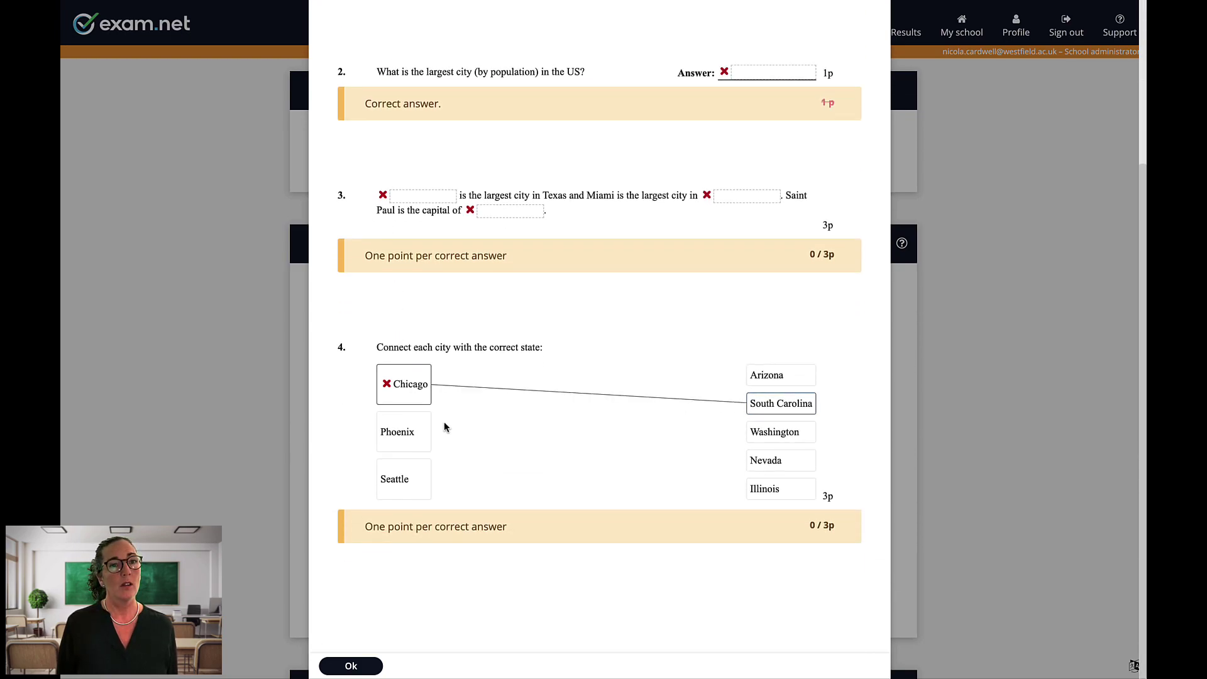
pyautogui.moveTo(409, 432); pyautogui.dragTo(766, 375)
pyautogui.moveTo(403, 479); pyautogui.dragTo(760, 466)
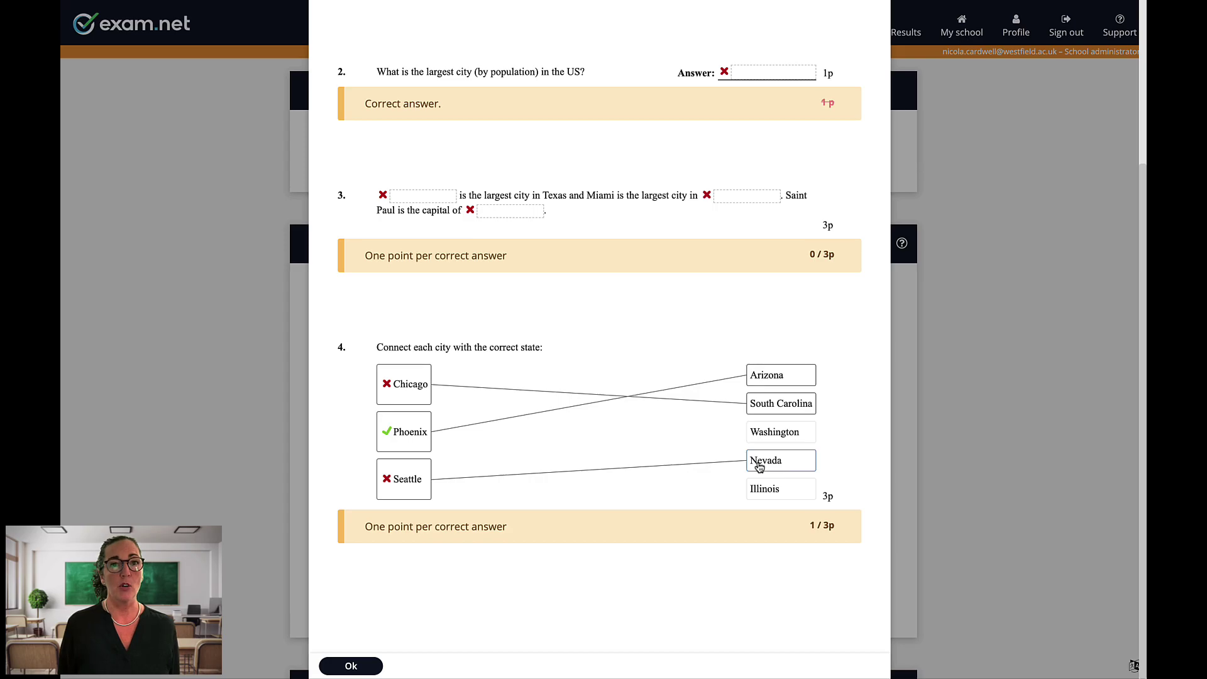
pyautogui.click(361, 670)
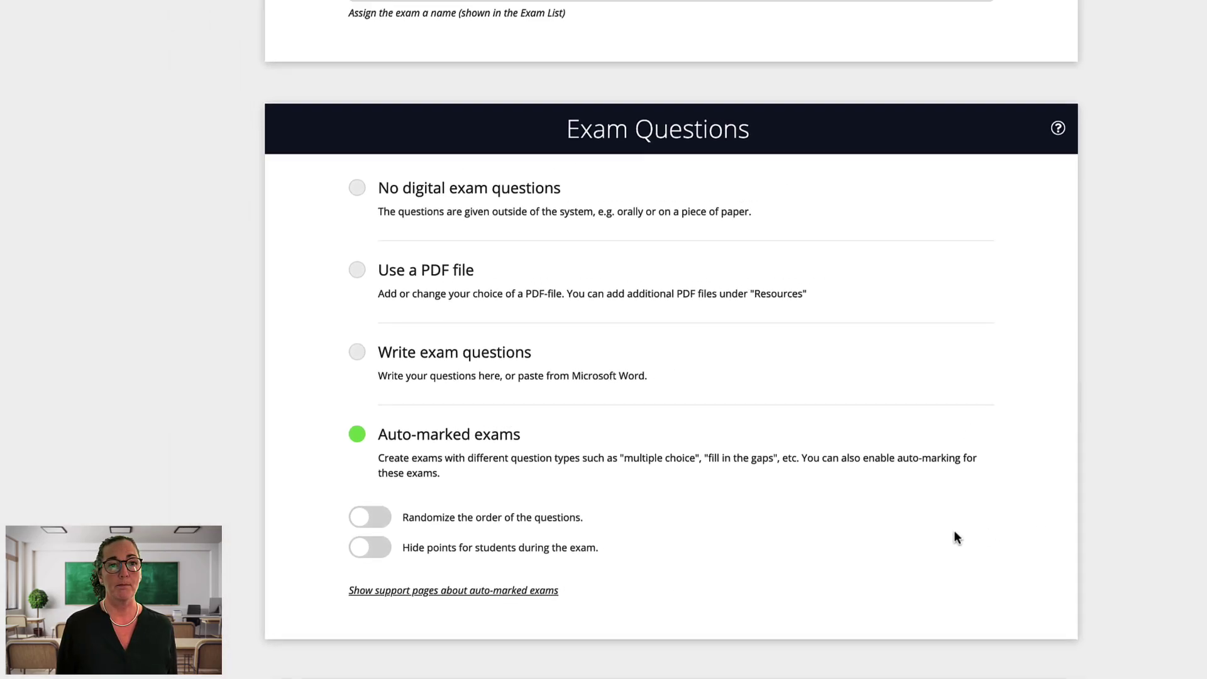
pyautogui.scroll(-7, 815, 572)
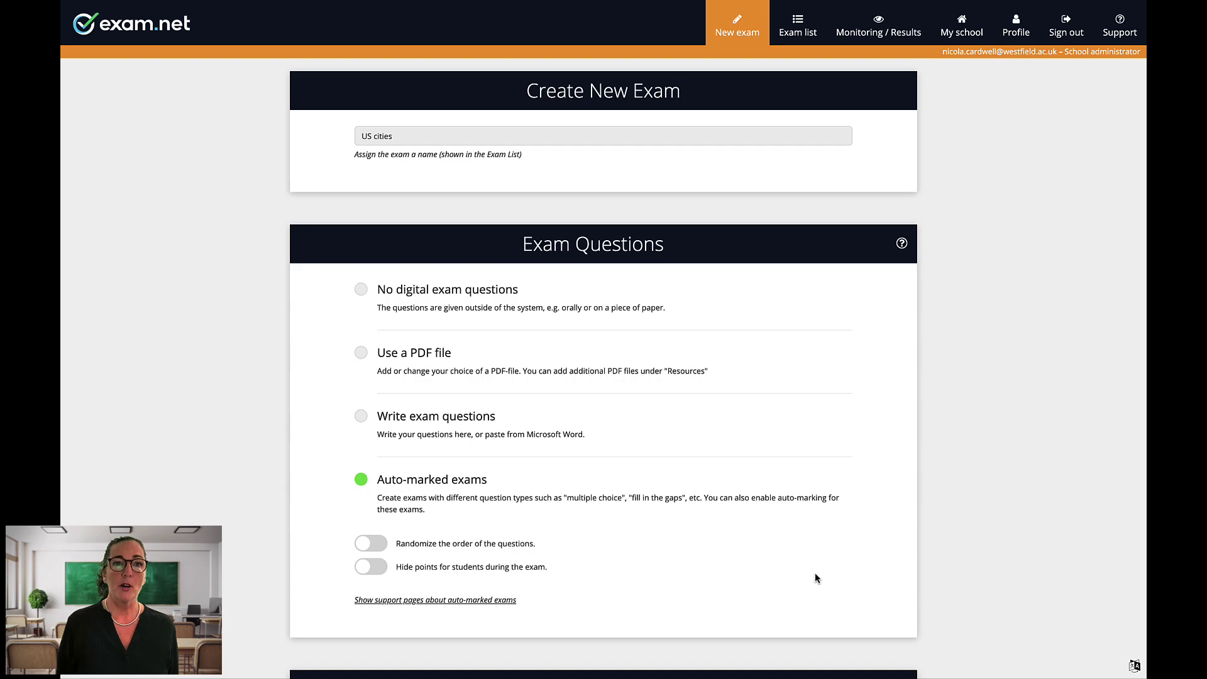
pyautogui.scroll(-9, 816, 575)
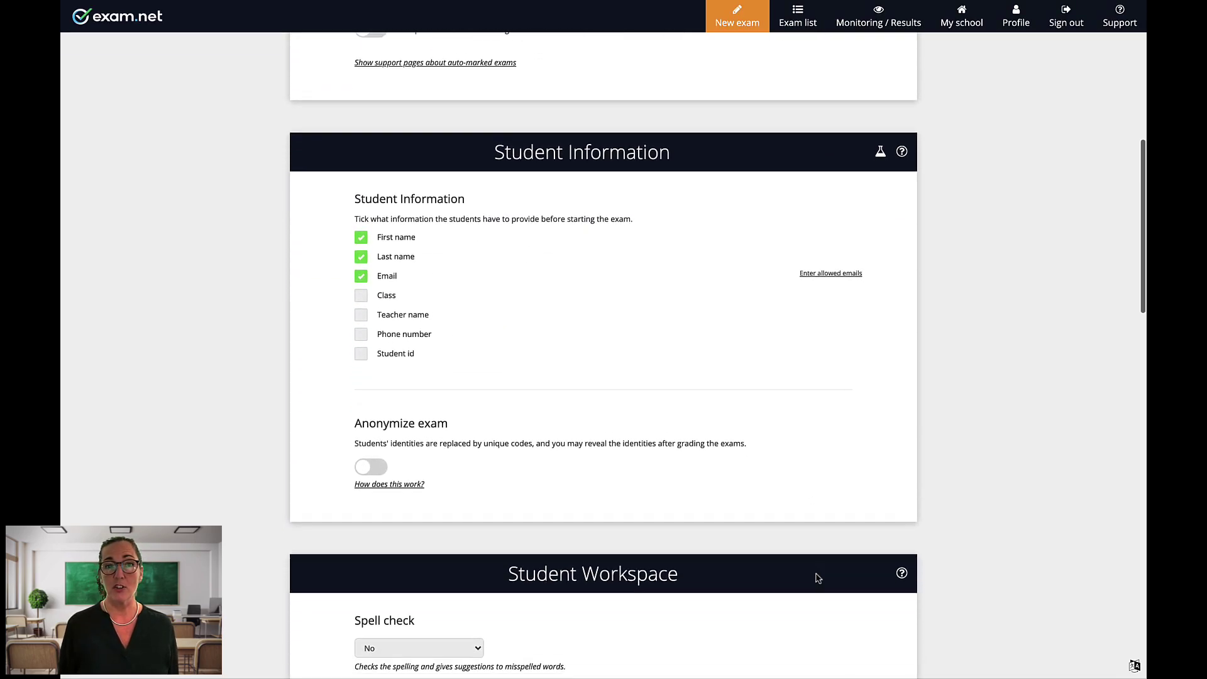
pyautogui.scroll(-1, 817, 578)
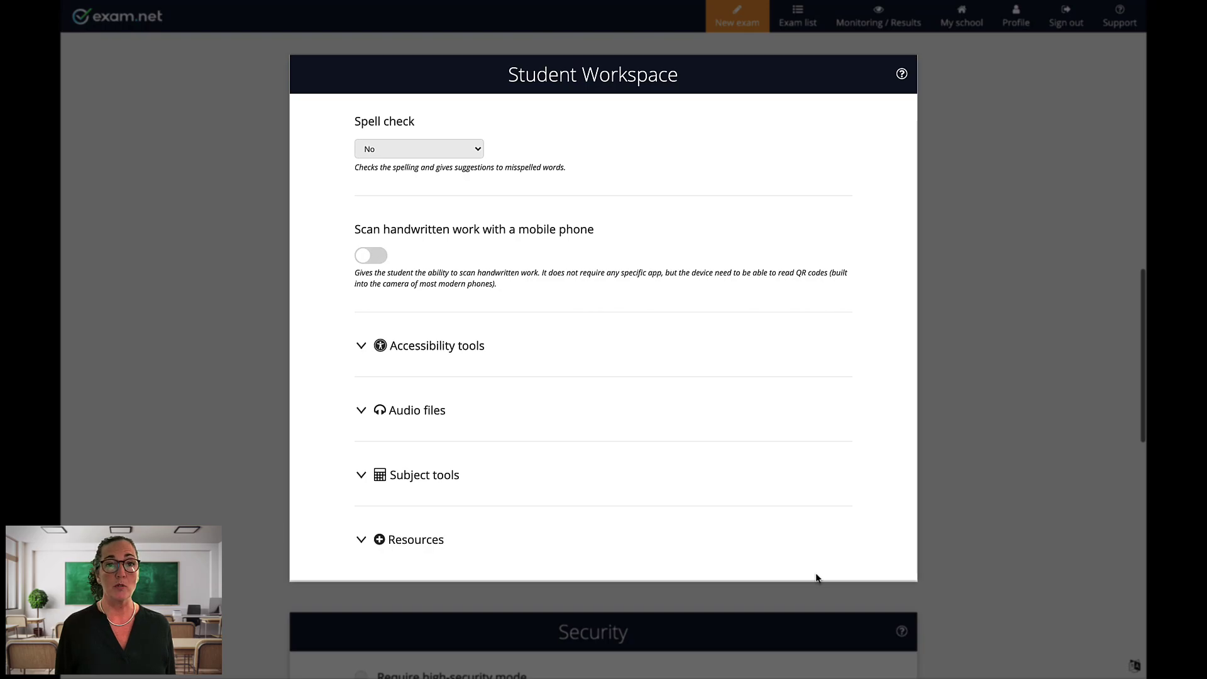
pyautogui.scroll(-7, 816, 578)
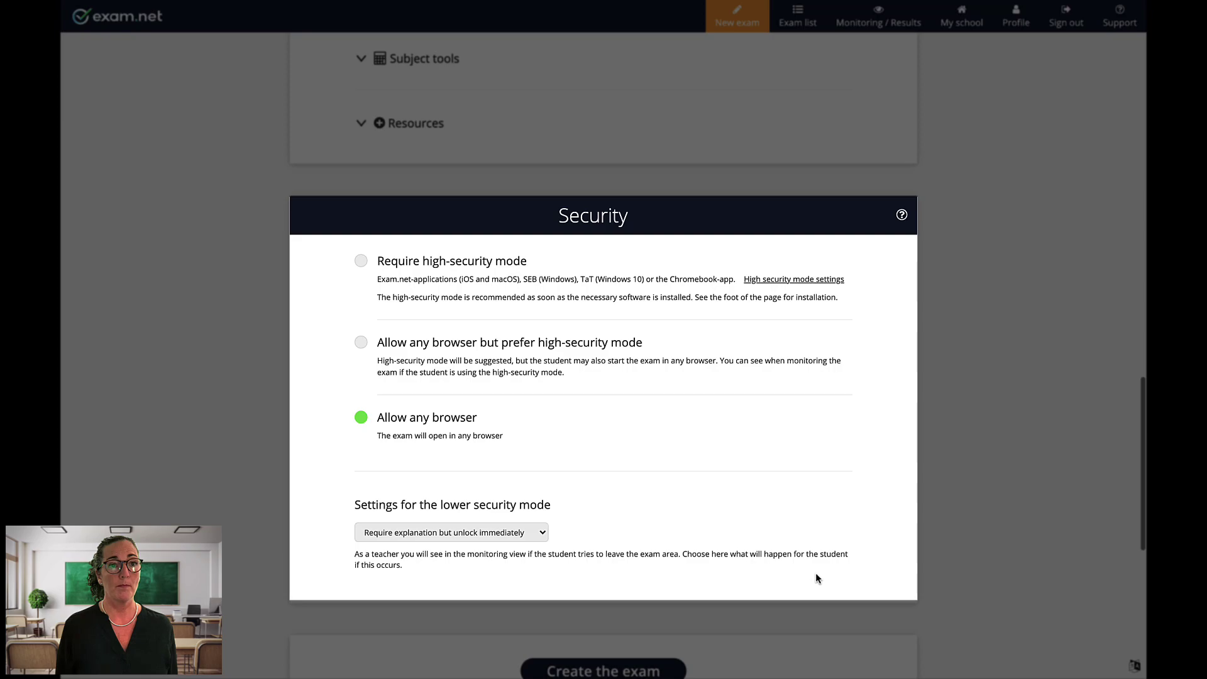
pyautogui.scroll(-5, 816, 576)
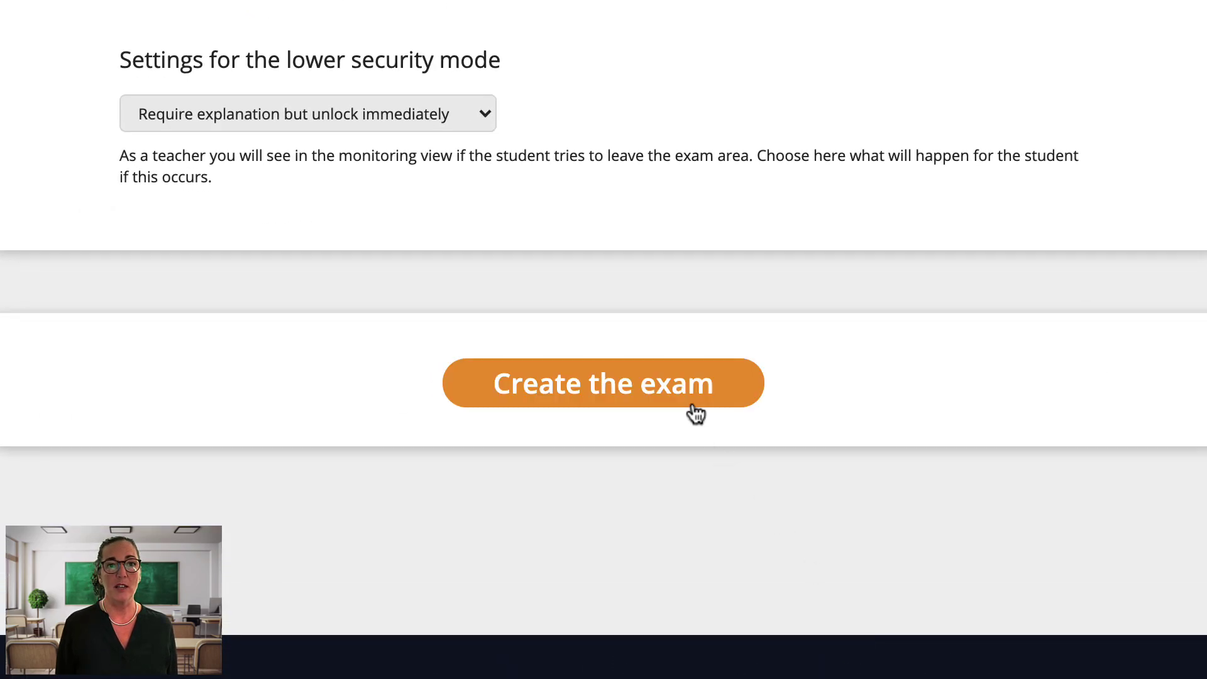
# Create the exam and review a student's auto-marked answers totalling 5/8p
pyautogui.click(692, 405)
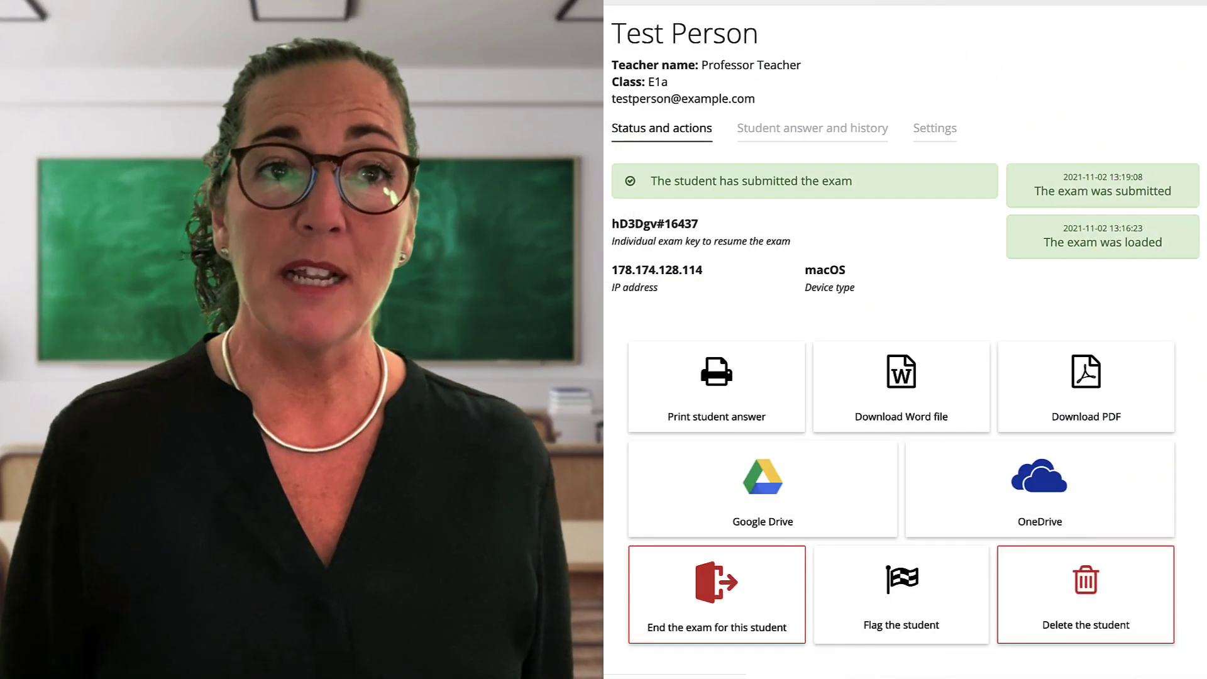
pyautogui.click(821, 142)
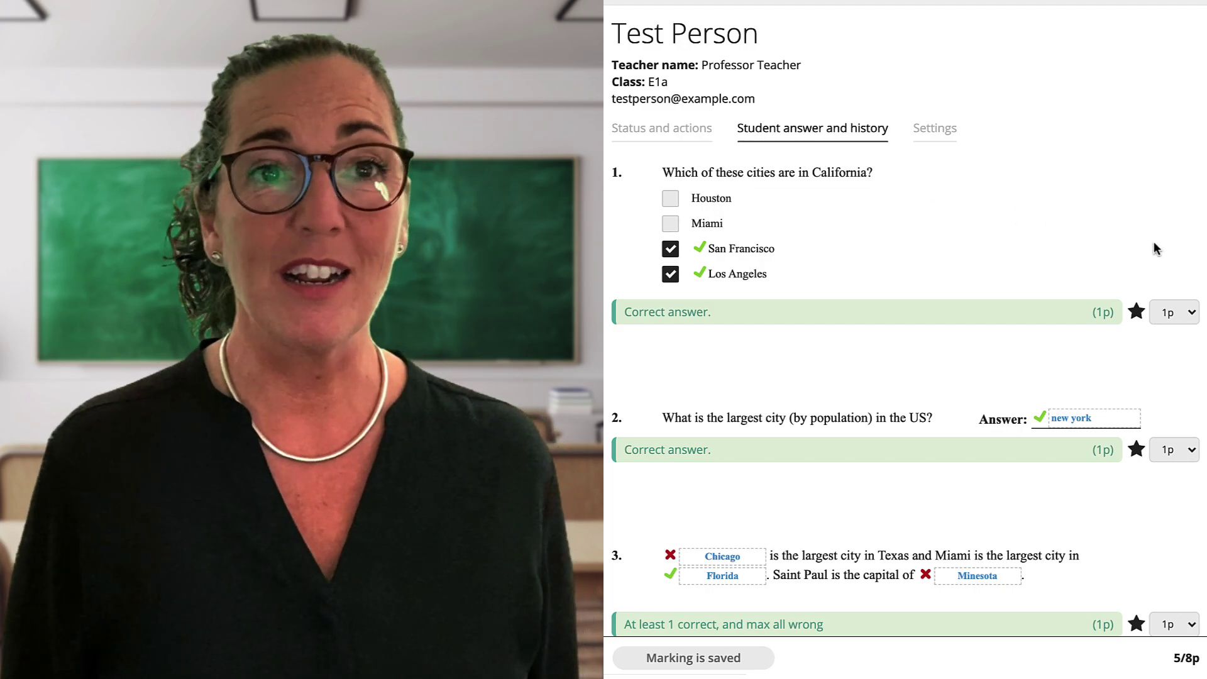
pyautogui.scroll(-1, 1155, 248)
pyautogui.scroll(-4, 1154, 247)
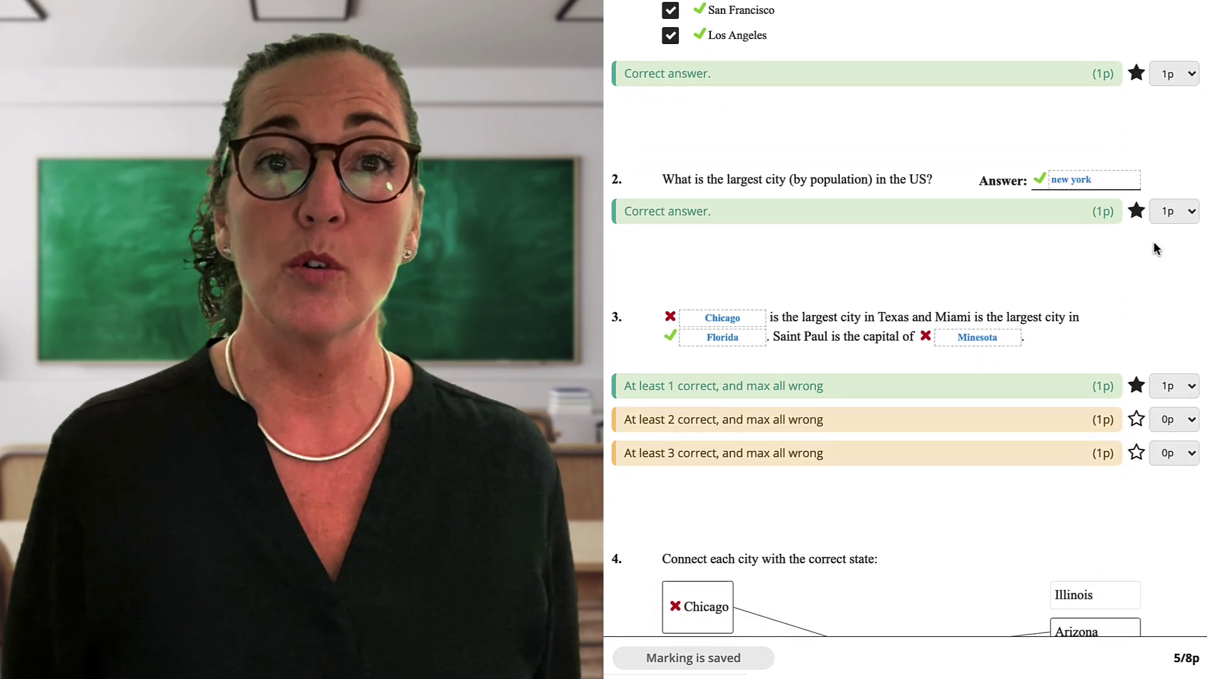
pyautogui.scroll(-3, 1154, 249)
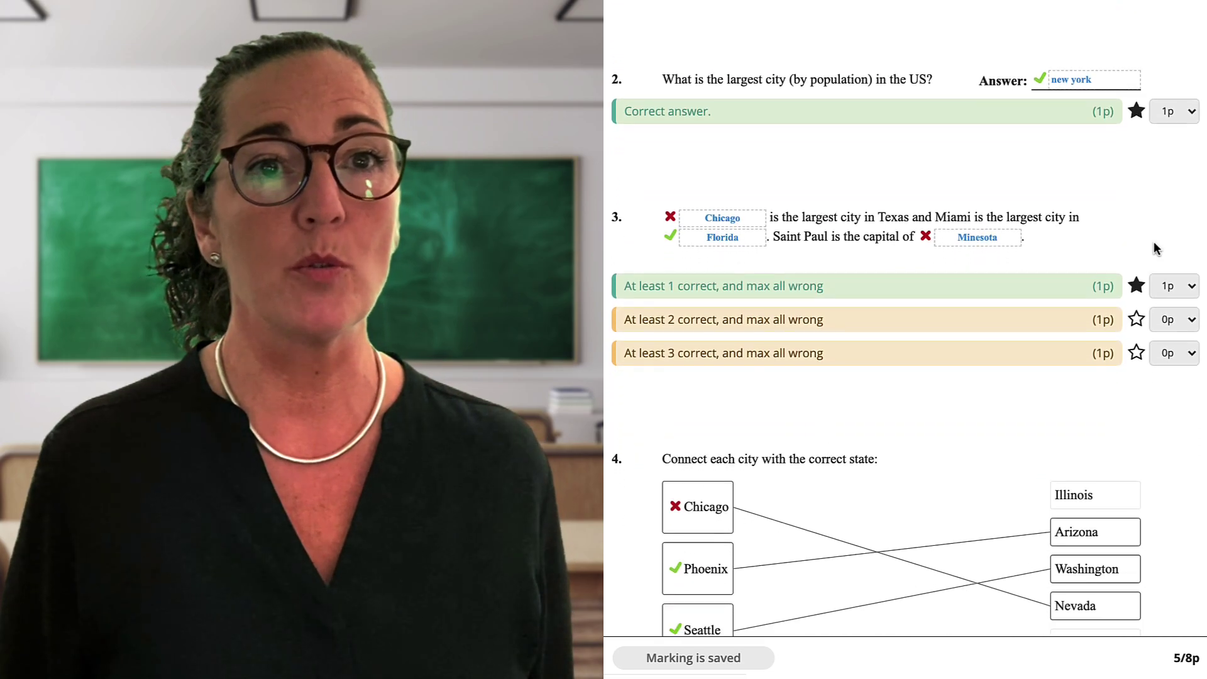
pyautogui.scroll(-2, 1155, 245)
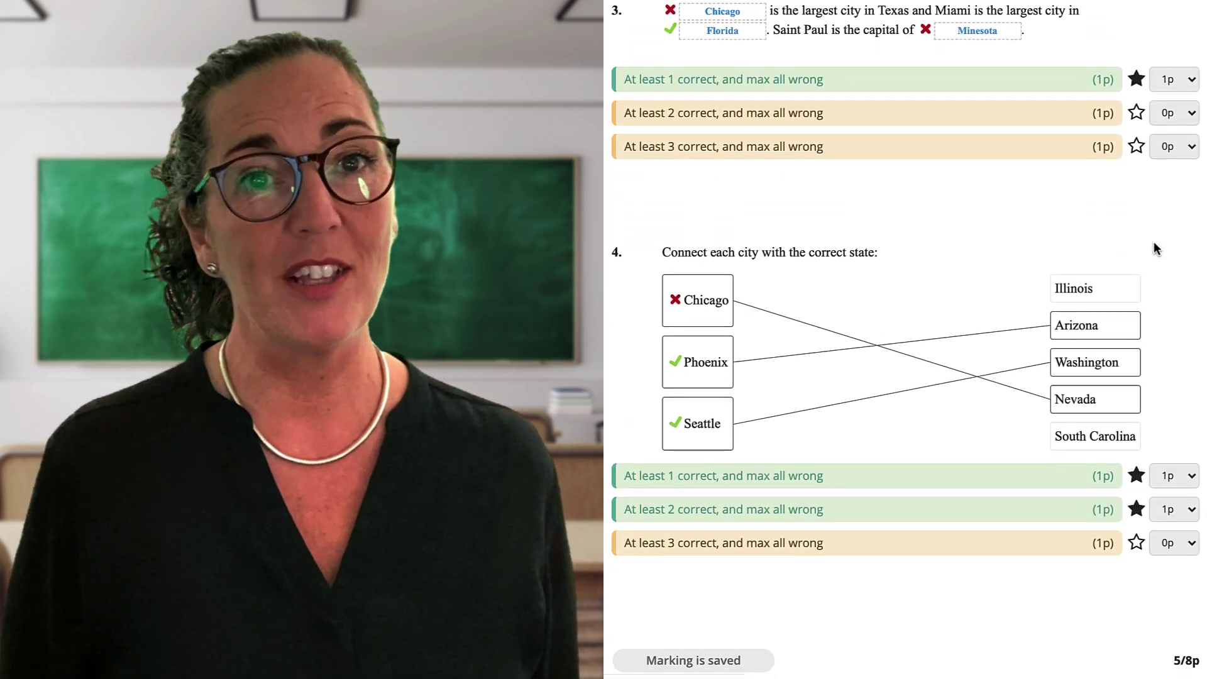